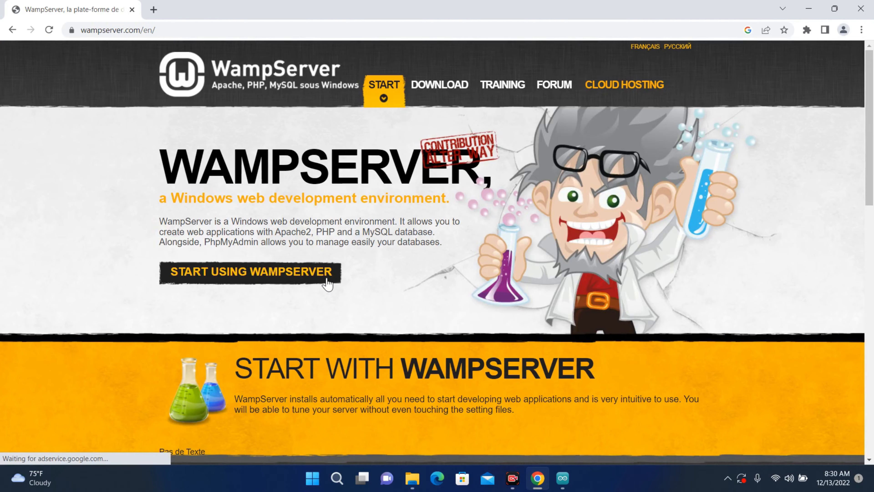
pyautogui.scroll(-3, 336, 295)
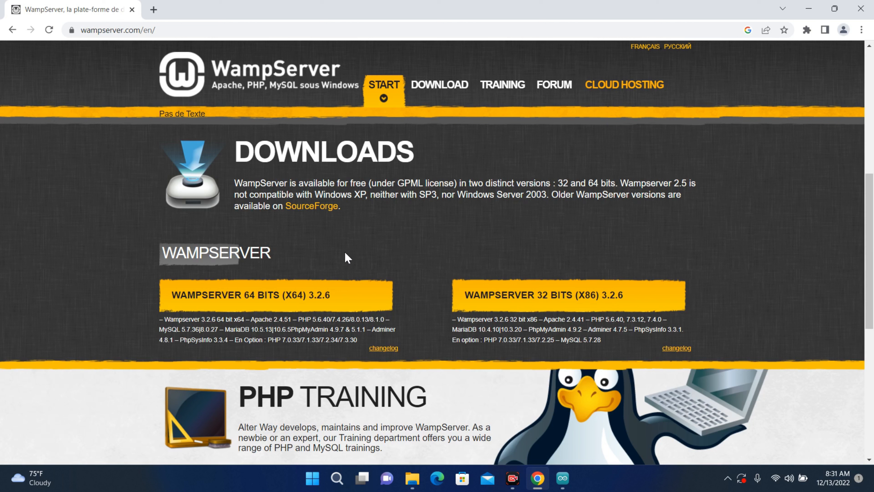
# Step: Download wampserver3.3.0_x64.exe through the direct SourceForge link and launch the installer
pyautogui.click(254, 299)
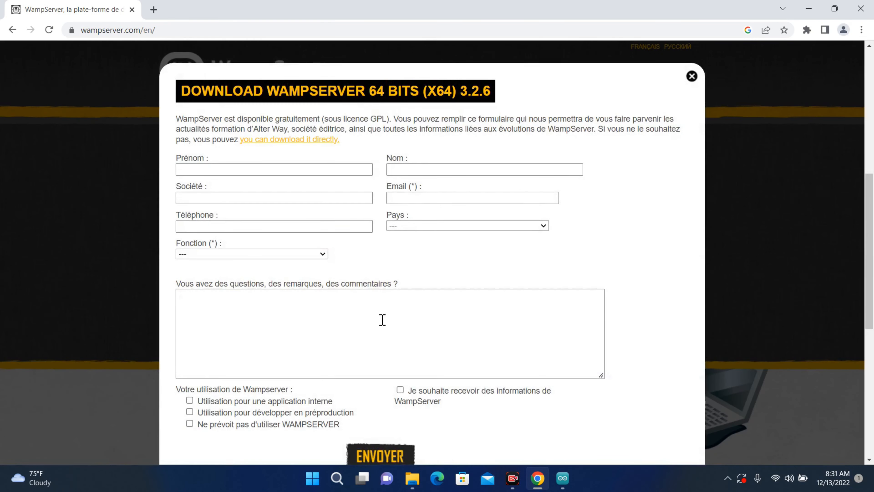
pyautogui.scroll(-1, 382, 320)
pyautogui.scroll(2, 382, 320)
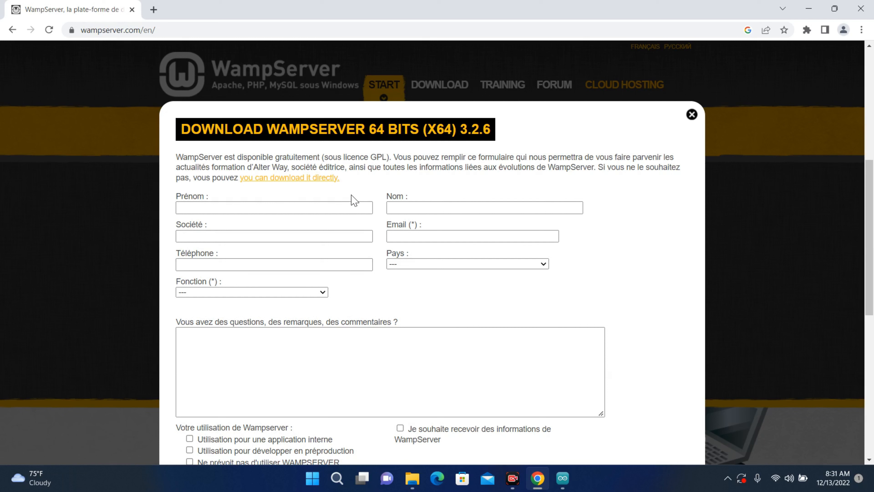
pyautogui.click(315, 178)
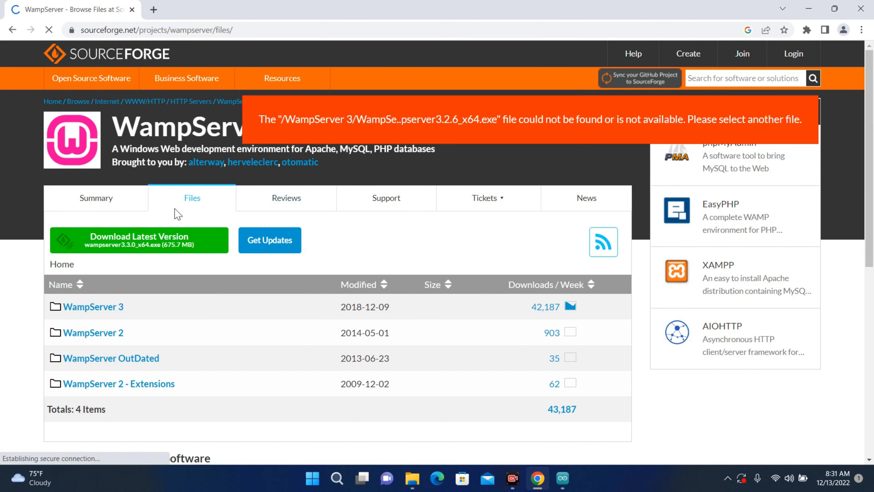
pyautogui.click(138, 247)
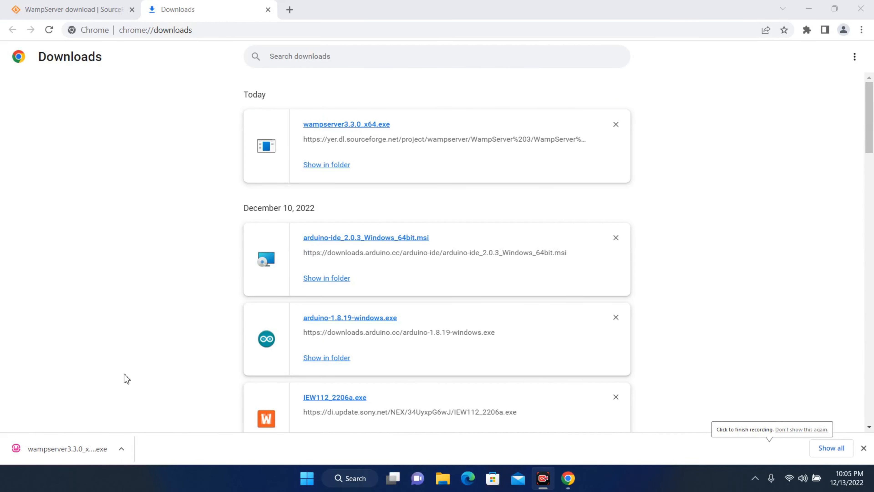
pyautogui.click(83, 453)
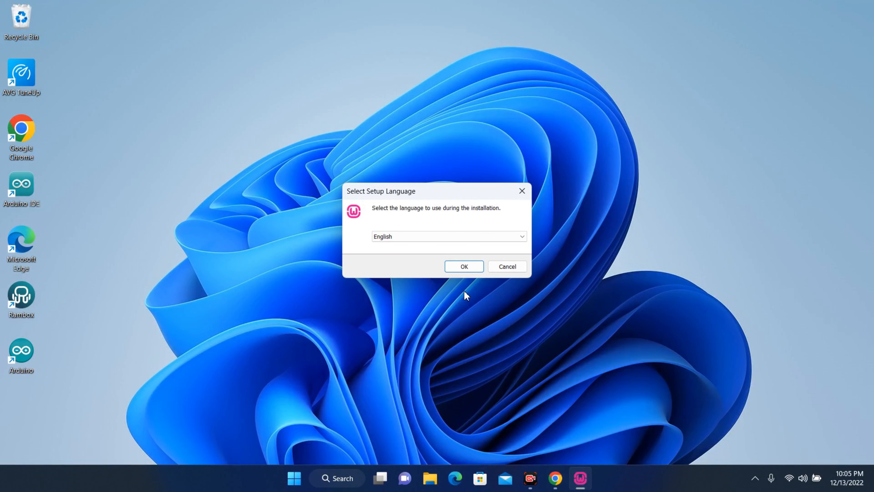
# Step: Run setup in English, accept the licence and keep c:\wamp64 as the destination folder
pyautogui.click(464, 266)
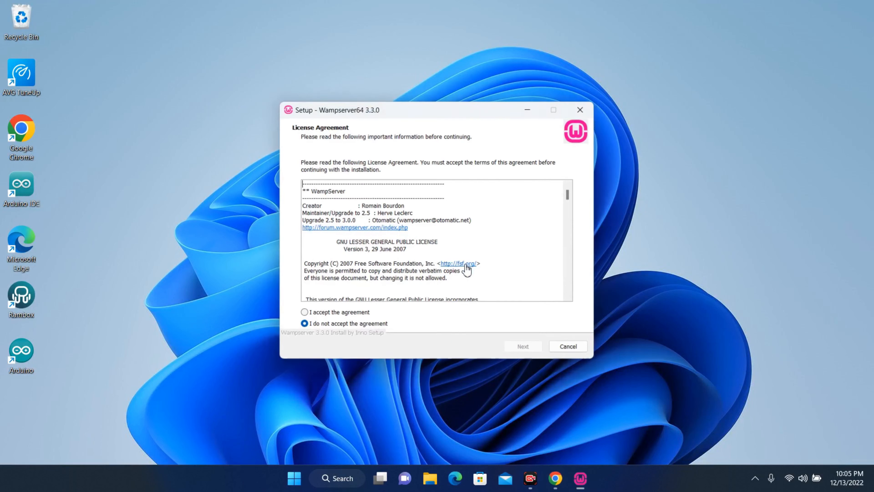
pyautogui.click(303, 312)
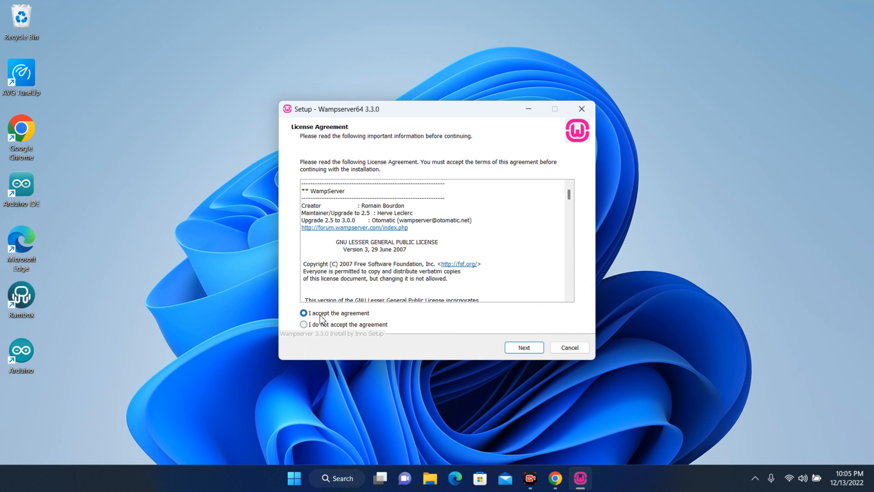
pyautogui.click(535, 353)
pyautogui.click(534, 353)
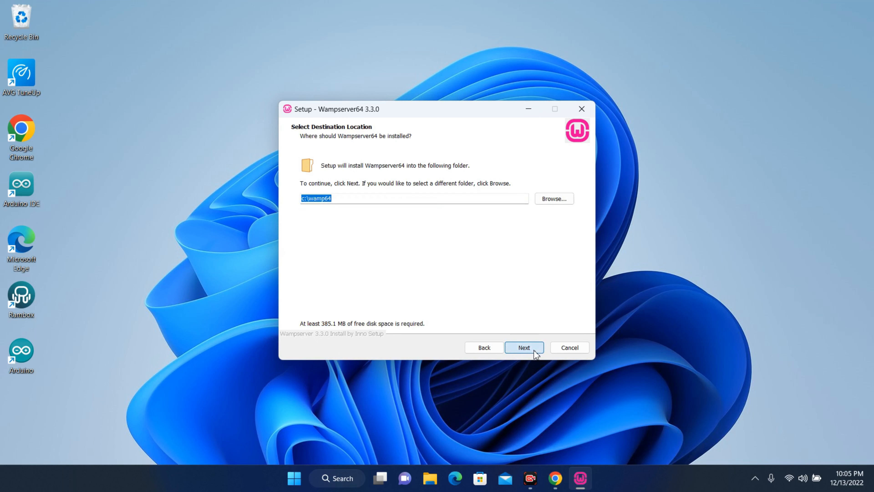
pyautogui.click(427, 198)
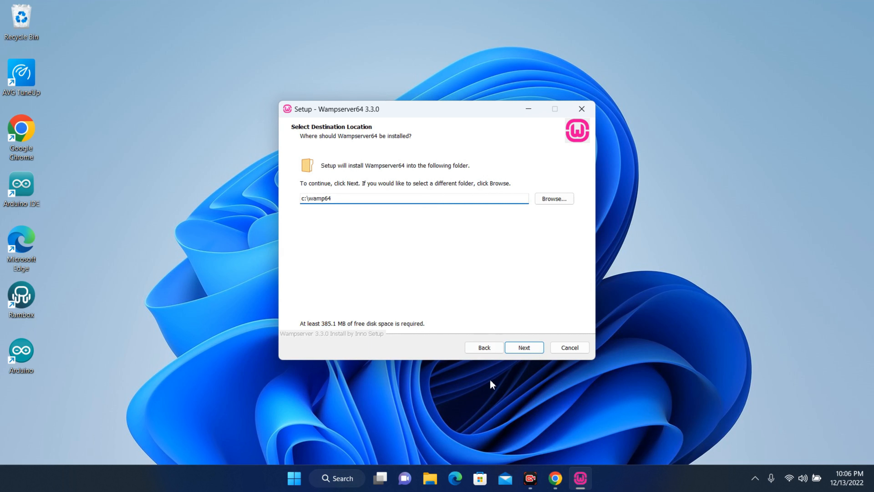
pyautogui.click(524, 347)
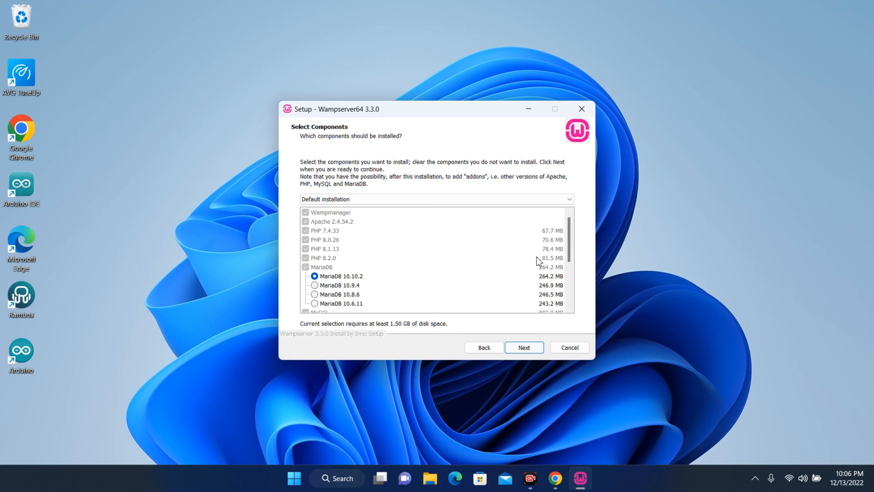
pyautogui.moveTo(572, 243); pyautogui.dragTo(570, 266)
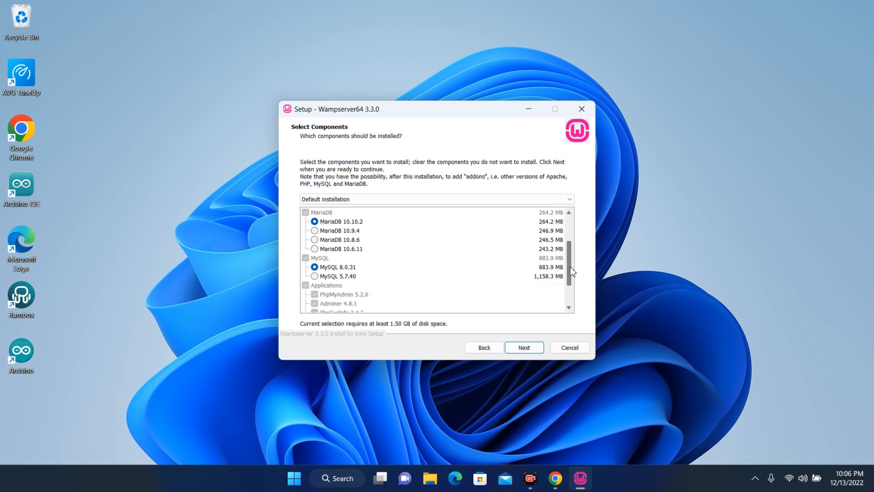
pyautogui.moveTo(570, 266); pyautogui.dragTo(576, 233)
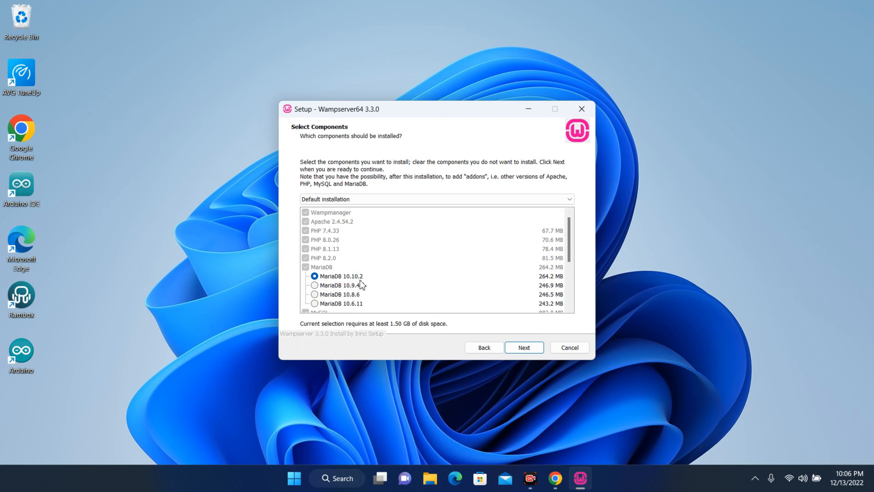
pyautogui.moveTo(566, 241); pyautogui.dragTo(571, 263)
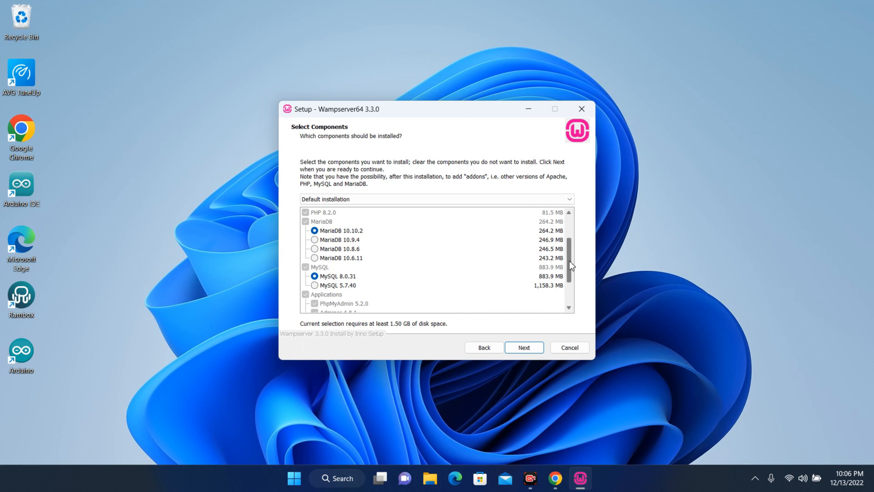
pyautogui.moveTo(569, 262); pyautogui.dragTo(569, 239)
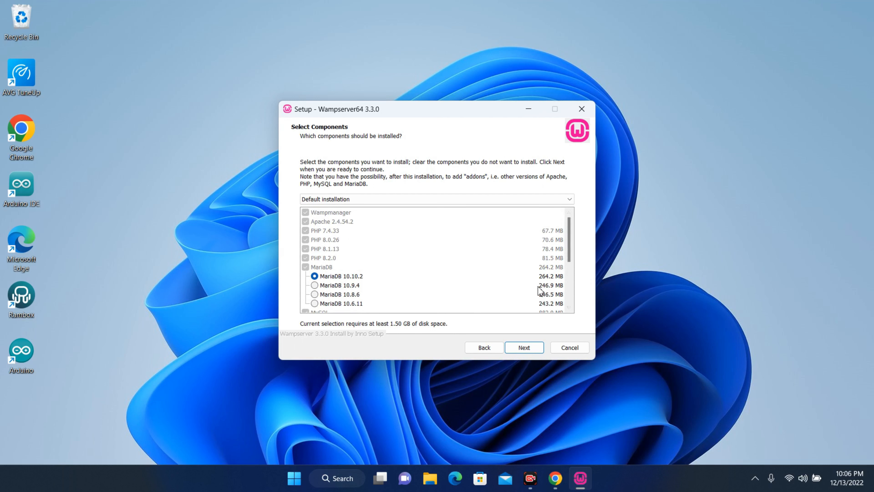
pyautogui.click(526, 347)
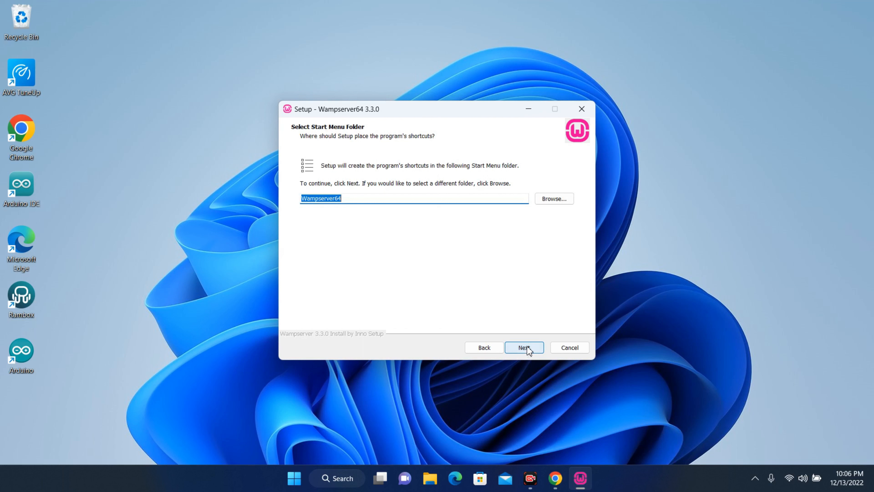
# Step: Keep the Wampserver64 shortcut folder, start installing, and choose msedge.exe as the browser
pyautogui.click(527, 347)
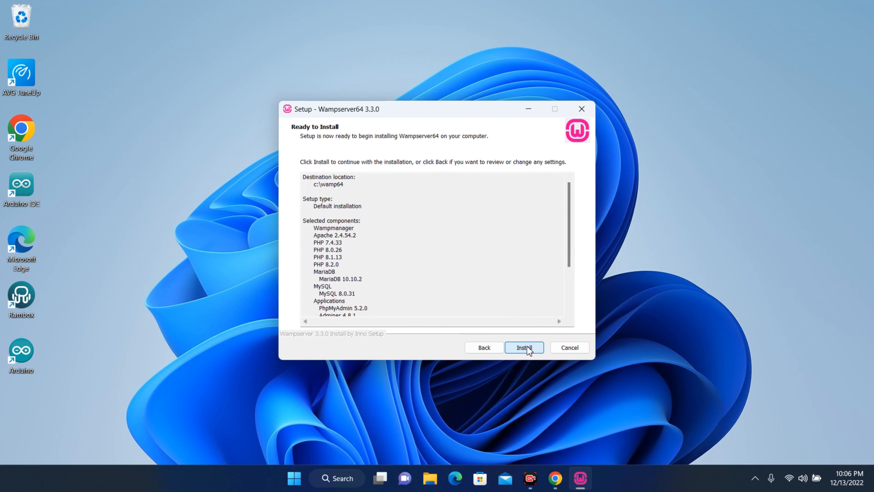
pyautogui.click(526, 347)
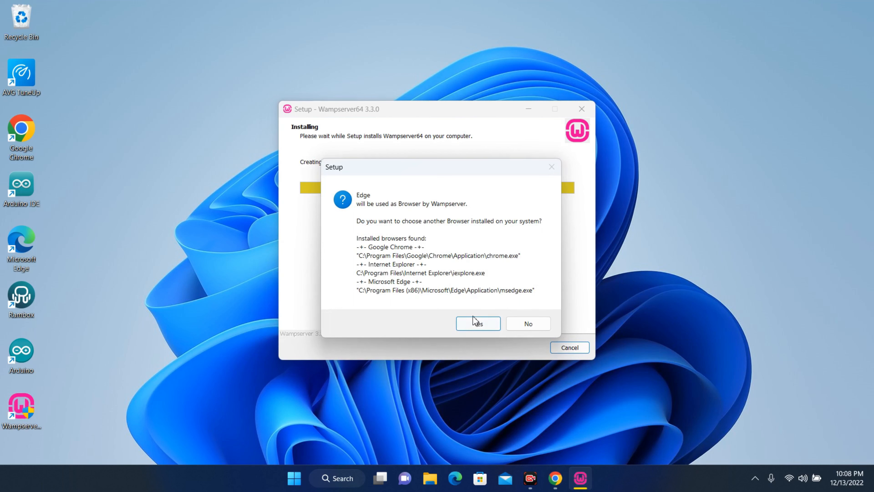
pyautogui.click(474, 324)
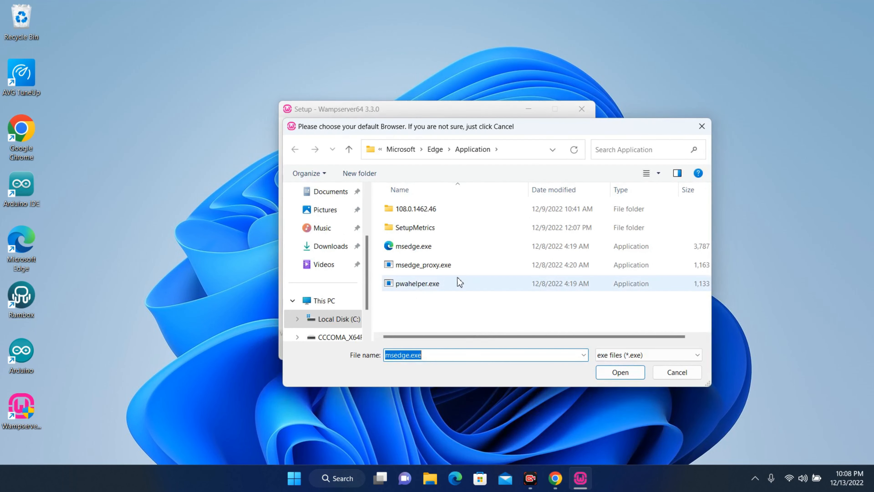
pyautogui.click(459, 254)
pyautogui.click(605, 377)
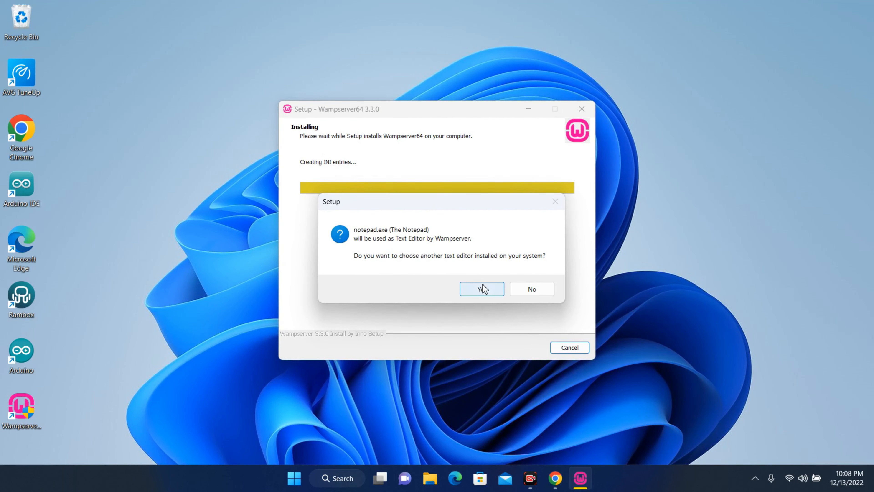
# Step: Choose notepad.exe as the text editor, finish setup, and launch Wampserver64
pyautogui.click(482, 288)
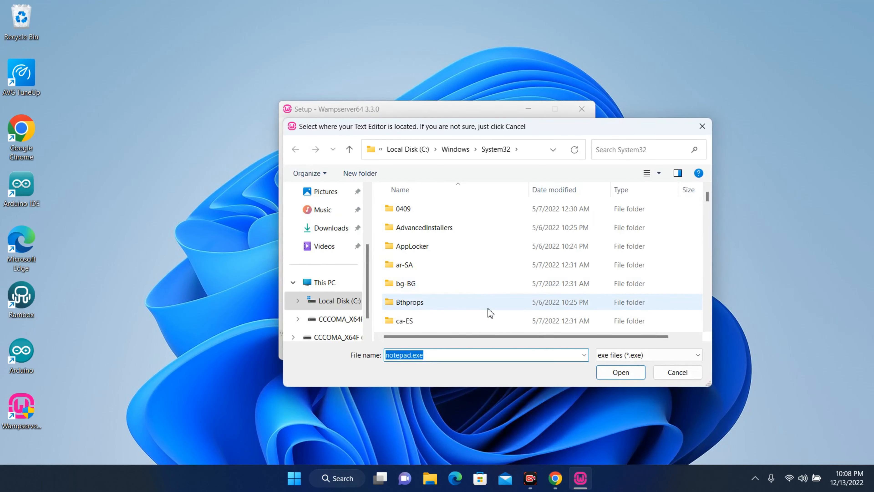
pyautogui.scroll(-20, 487, 296)
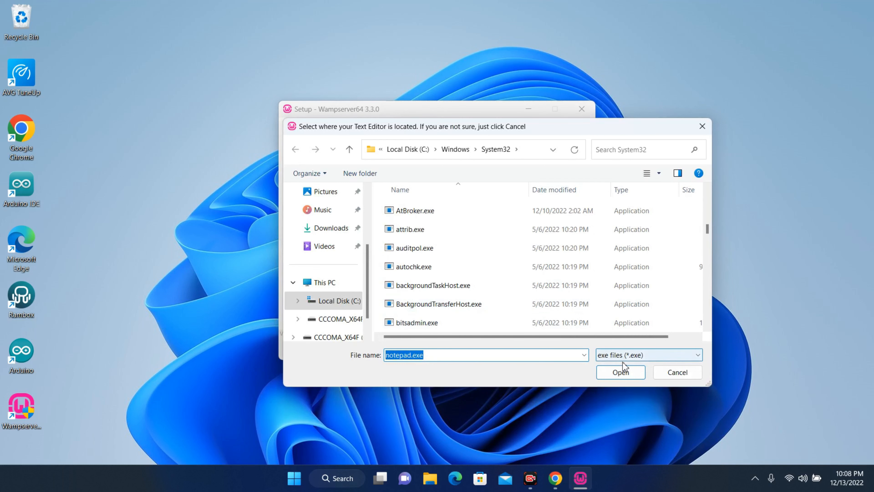
pyautogui.click(622, 374)
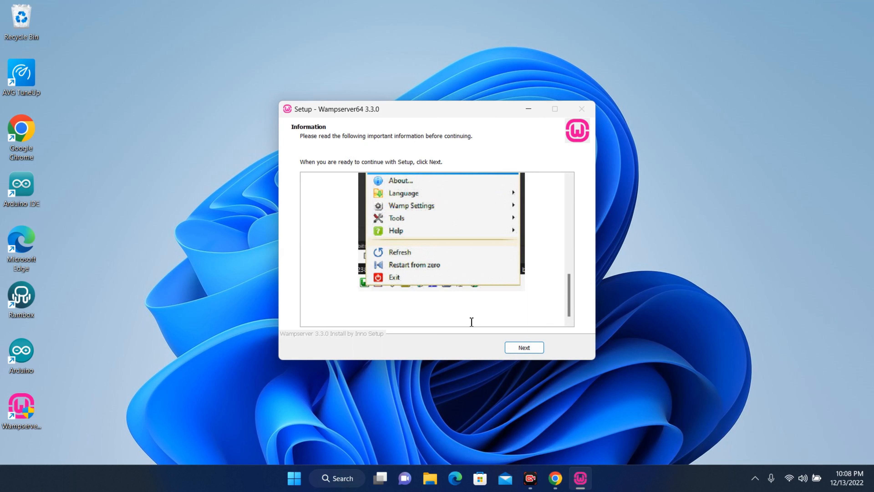
pyautogui.click(524, 348)
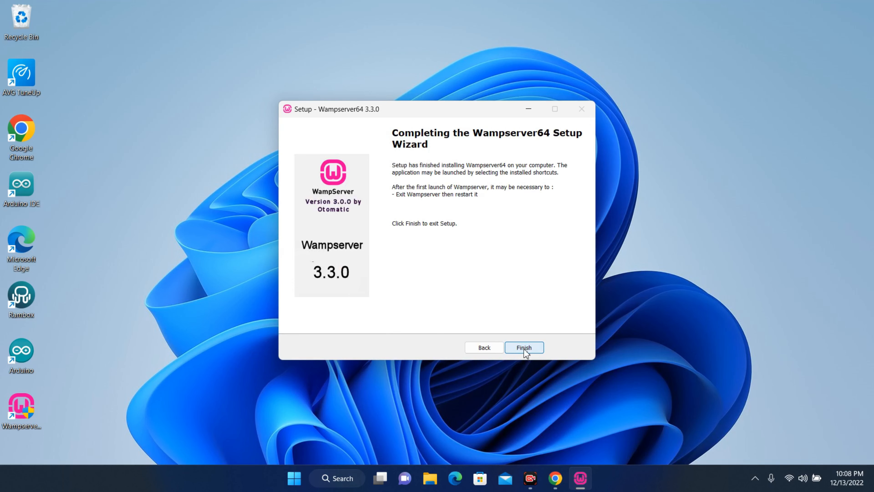
pyautogui.click(524, 348)
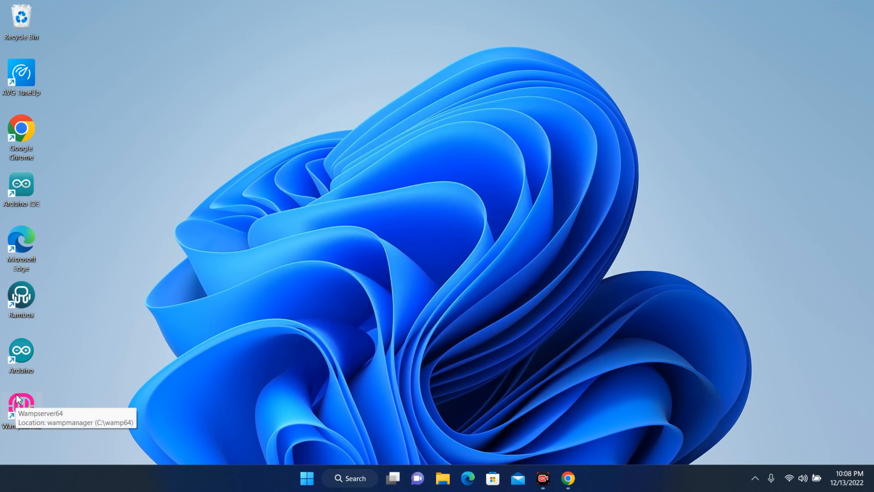
pyautogui.doubleClick(17, 403)
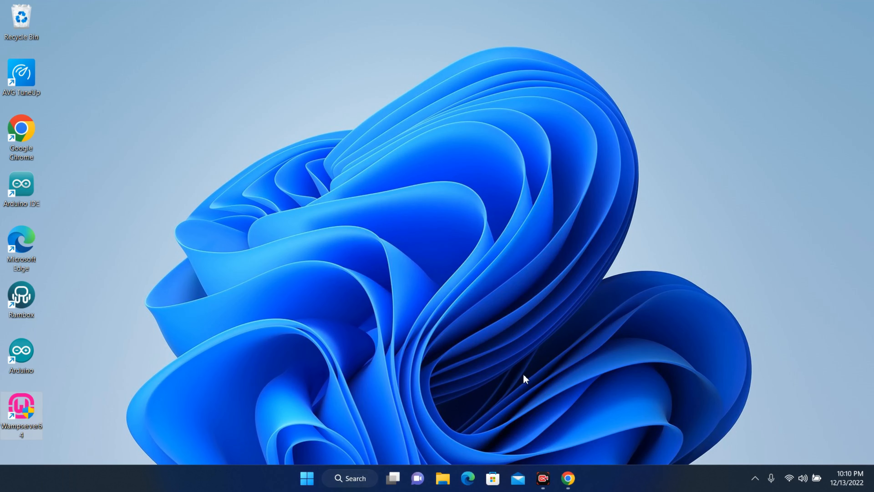
# Step: Show the hidden notification-area icons, then collapse them again
pyautogui.click(754, 482)
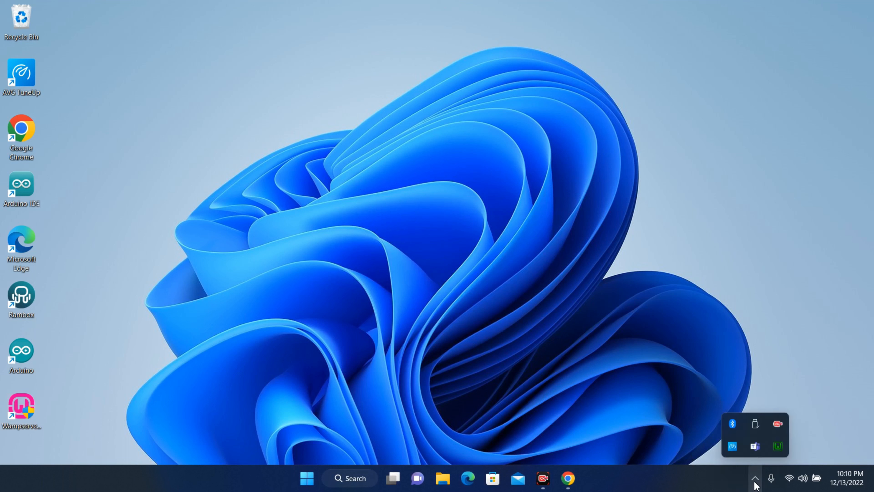
pyautogui.click(669, 483)
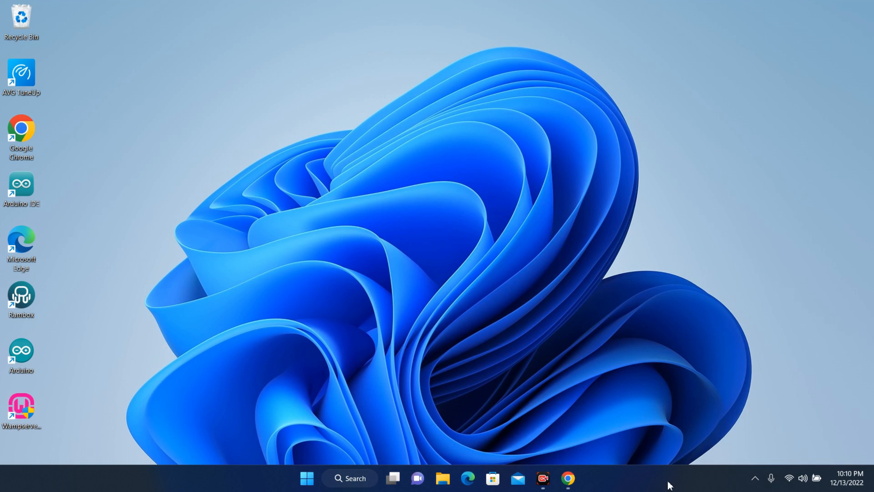
# Step: From the WampServer tray menu, review the Apache, MySQL and PHP entries
pyautogui.click(754, 478)
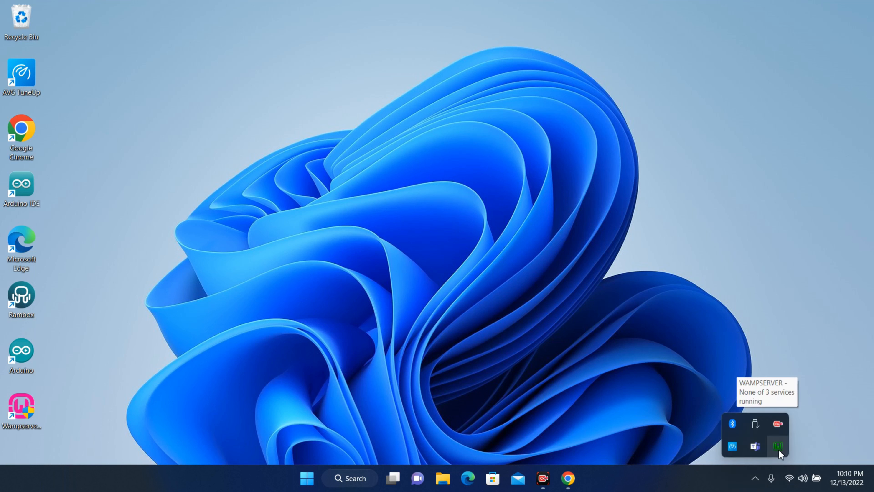
pyautogui.click(777, 446)
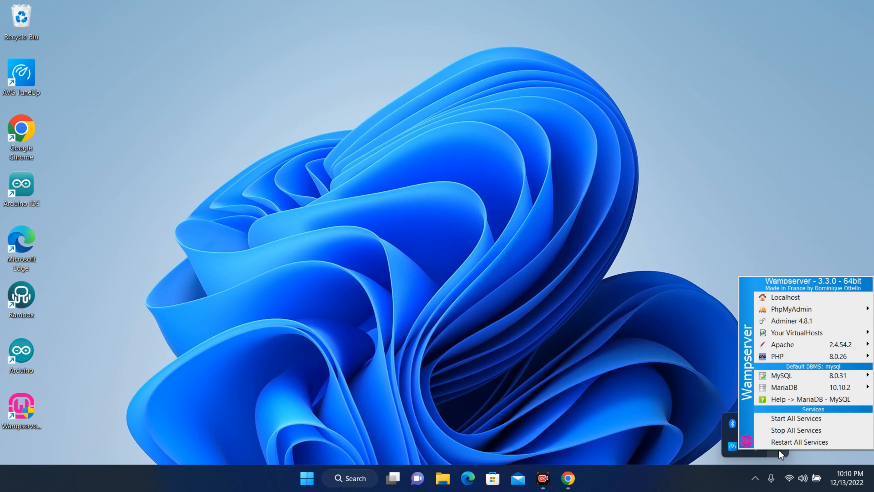
pyautogui.moveTo(801, 345)
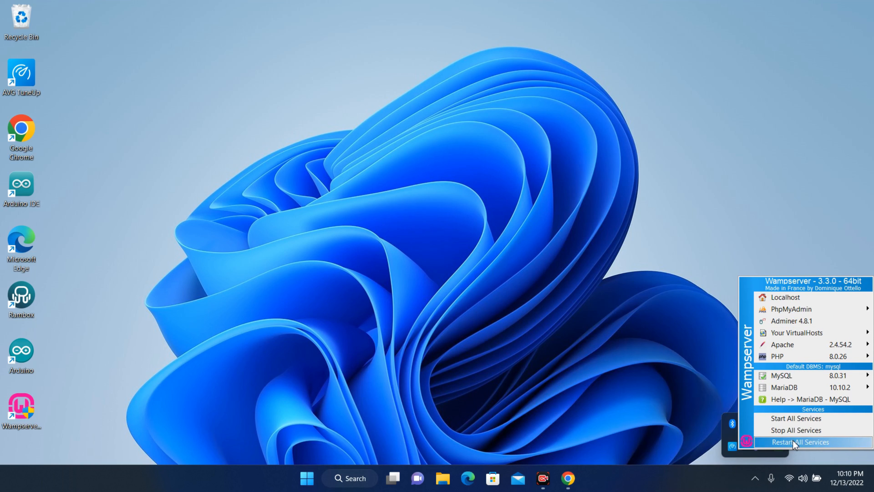
pyautogui.moveTo(803, 378)
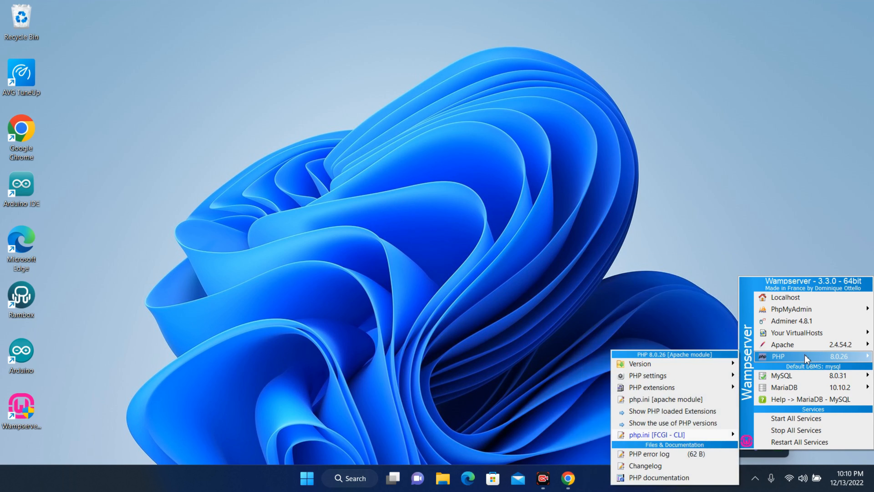
pyautogui.moveTo(810, 310)
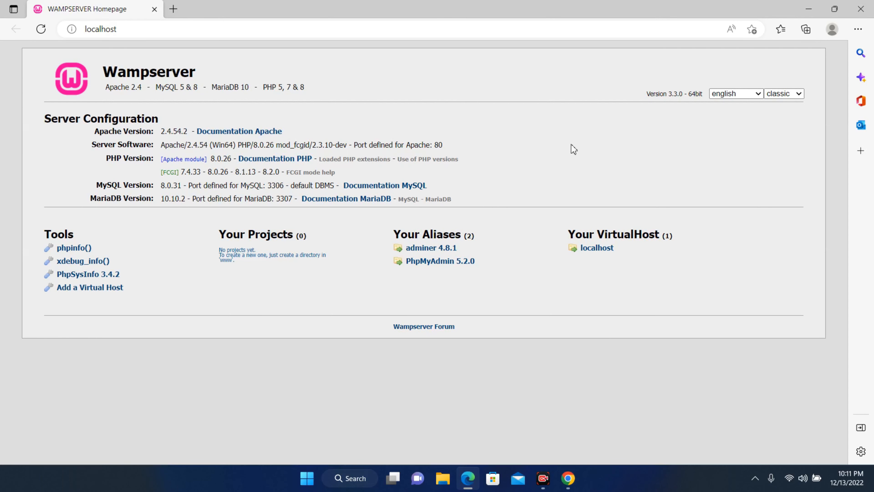
# Step: Look over the localhost homepage's server versions, then switch to Chrome's Downloads page
pyautogui.click(147, 26)
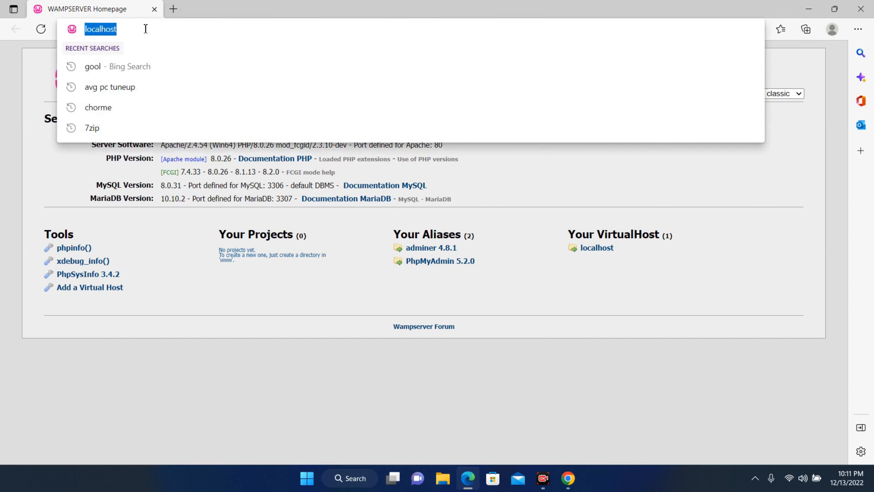
pyautogui.click(135, 32)
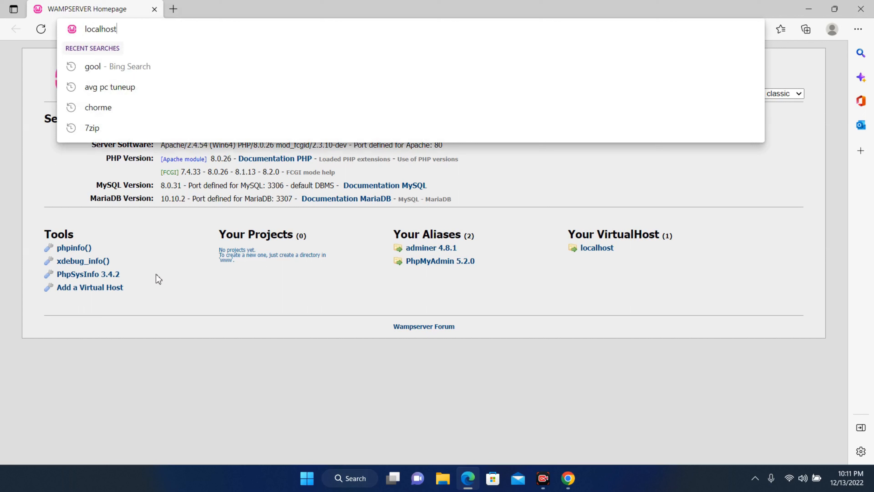
pyautogui.click(203, 375)
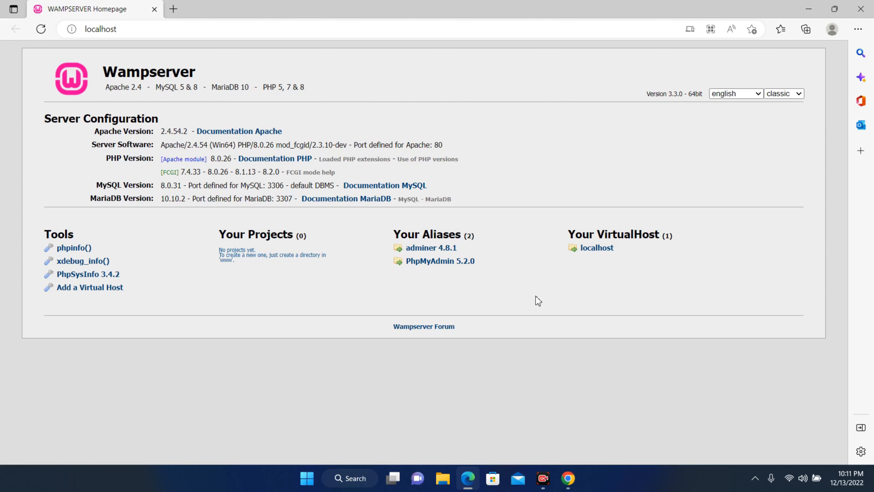
pyautogui.click(568, 479)
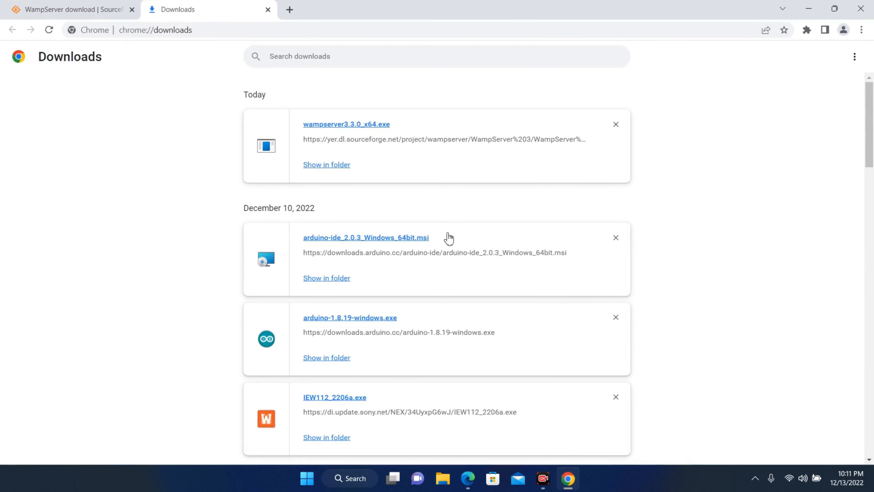
# Step: Go to wordpress.org in a new tab and download the WordPress 6.1.1 zip
pyautogui.doubleClick(283, 15)
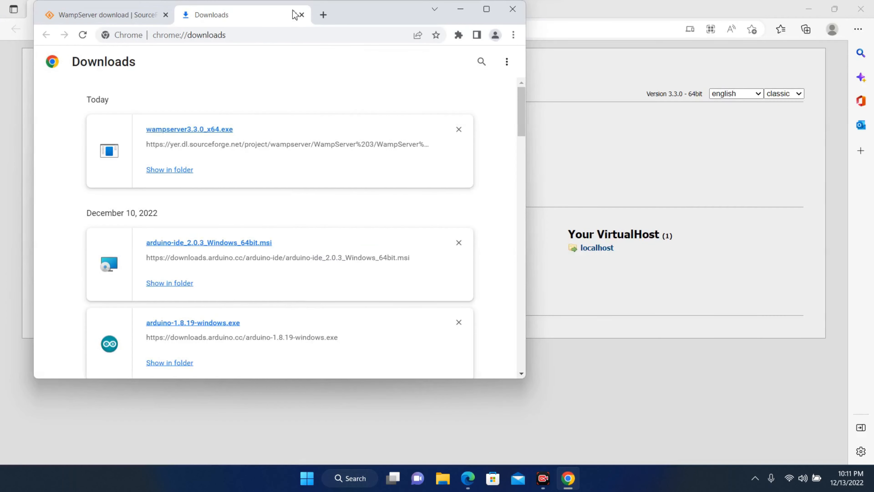
pyautogui.doubleClick(374, 16)
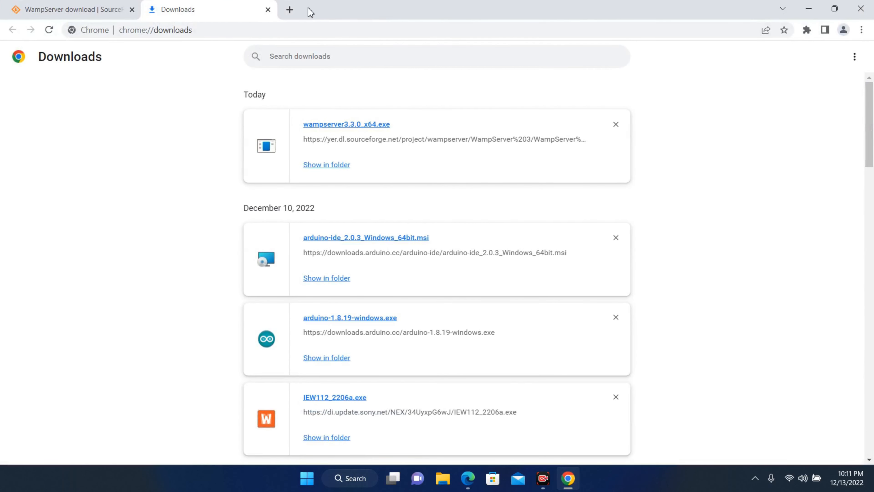
pyautogui.click(290, 10)
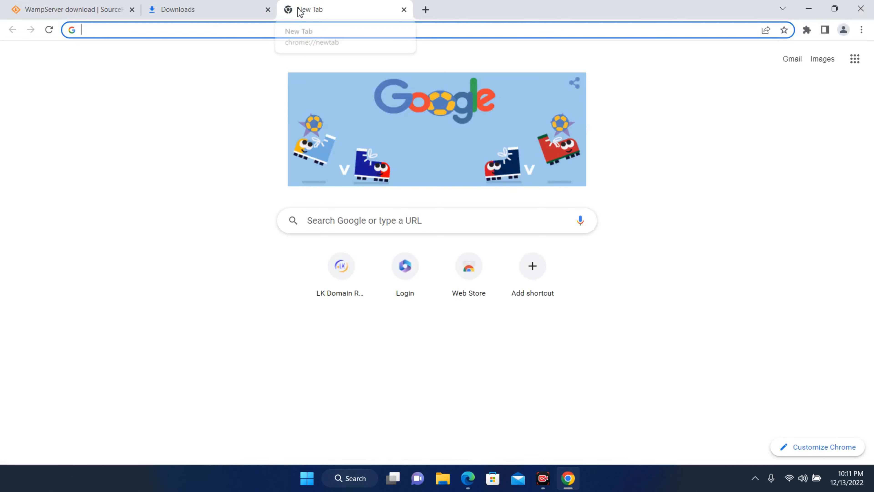
pyautogui.write('wordpr')
pyautogui.press('Return')
pyautogui.click(805, 77)
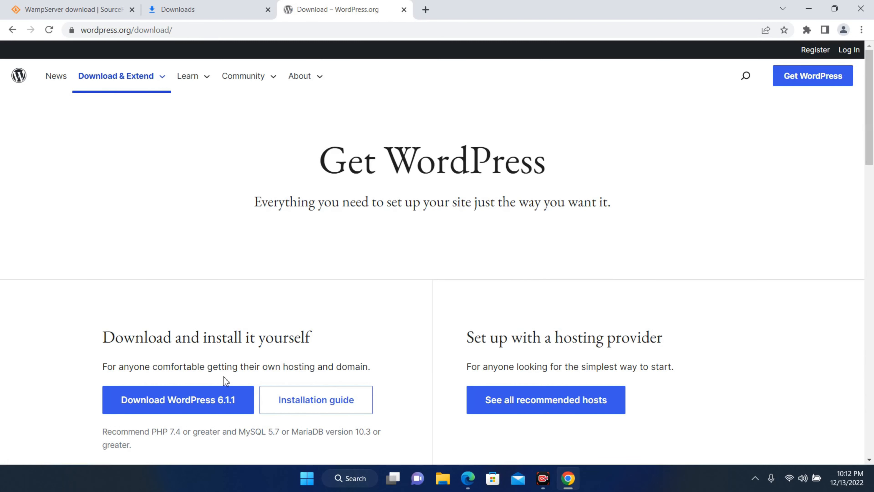
pyautogui.click(206, 403)
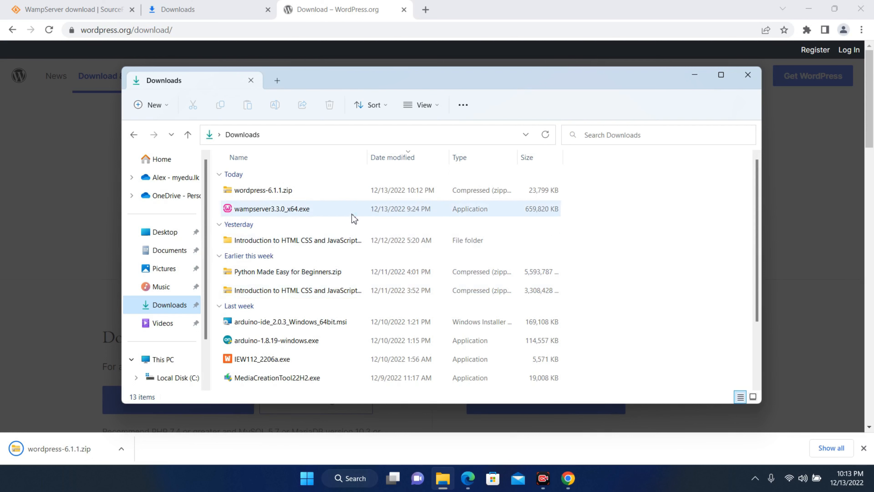
# Step: Extract wordpress-6.1.1.zip with 7-Zip into a wordpress-6.1.1 folder
pyautogui.click(278, 196)
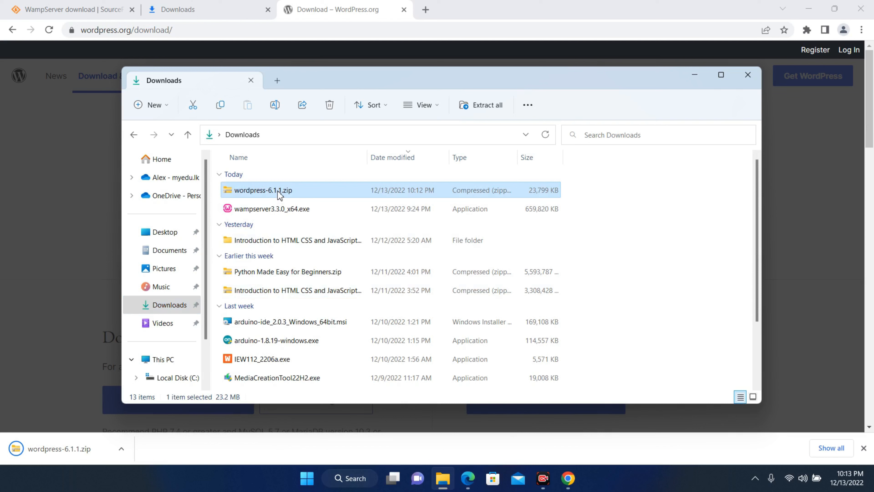
pyautogui.rightClick(279, 195)
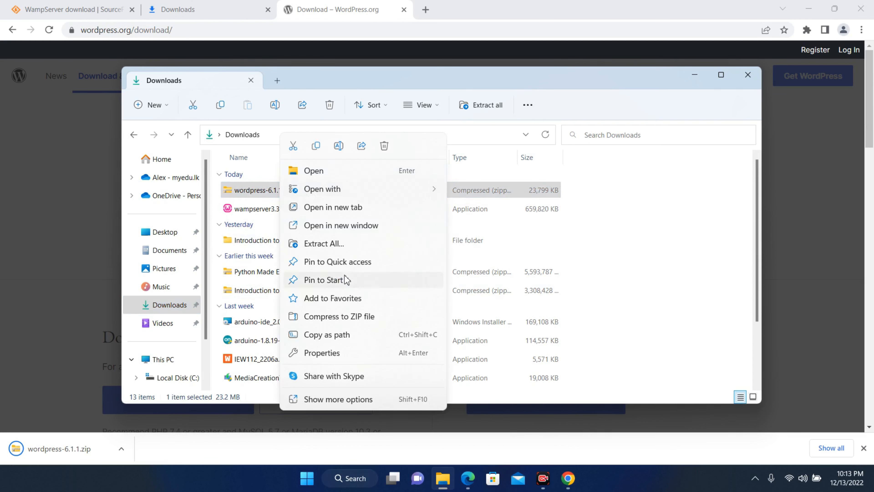
pyautogui.click(345, 399)
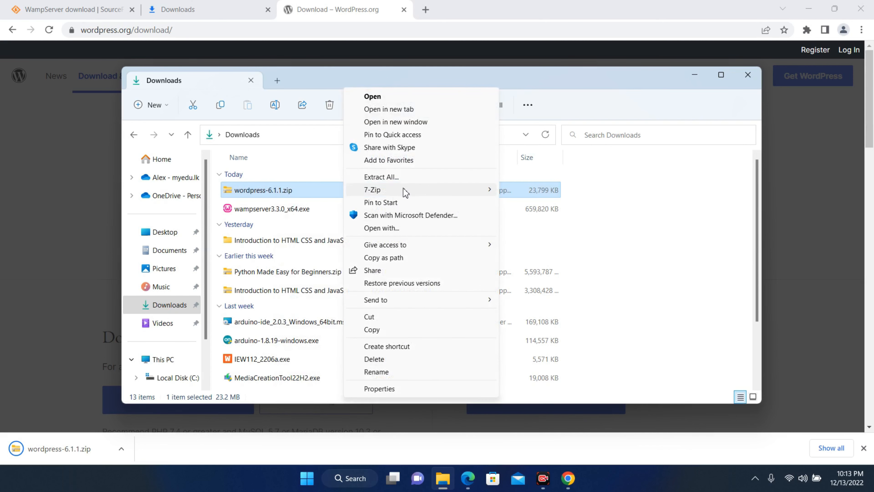
pyautogui.moveTo(403, 188)
pyautogui.click(539, 243)
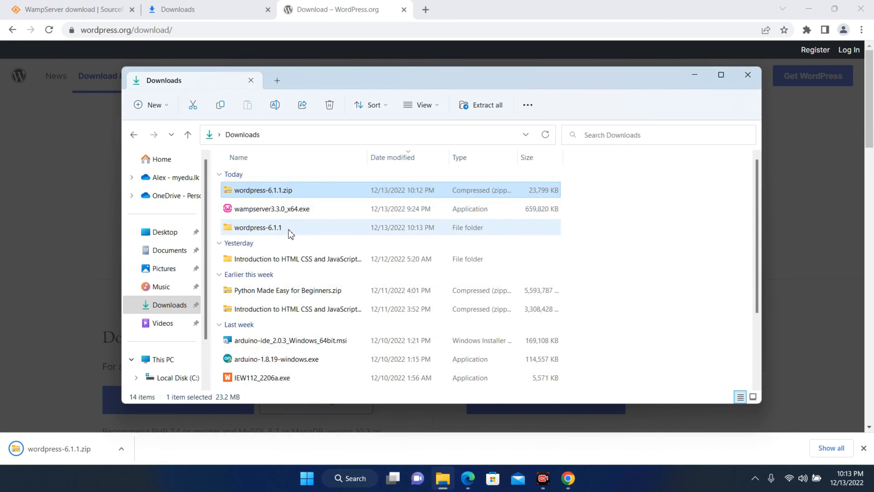
# Step: Check the extracted wordpress folder's files, then return and select the wordpress folder
pyautogui.doubleClick(288, 230)
pyautogui.click(267, 194)
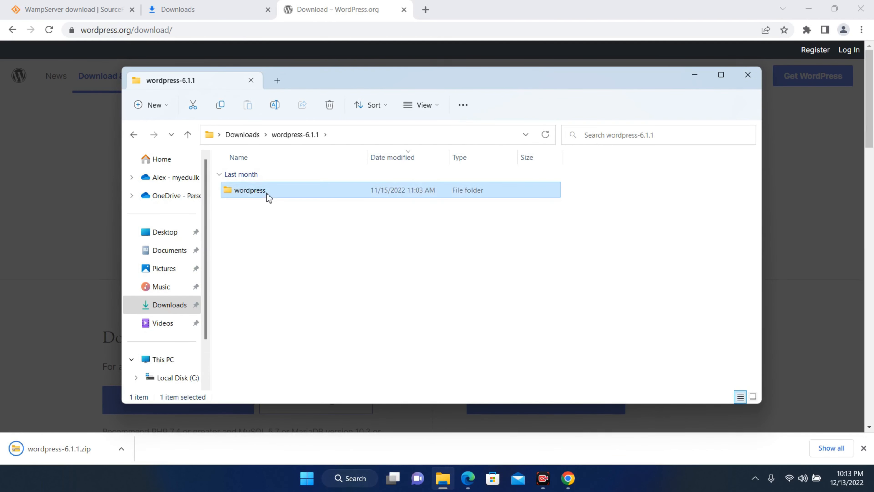
pyautogui.doubleClick(251, 188)
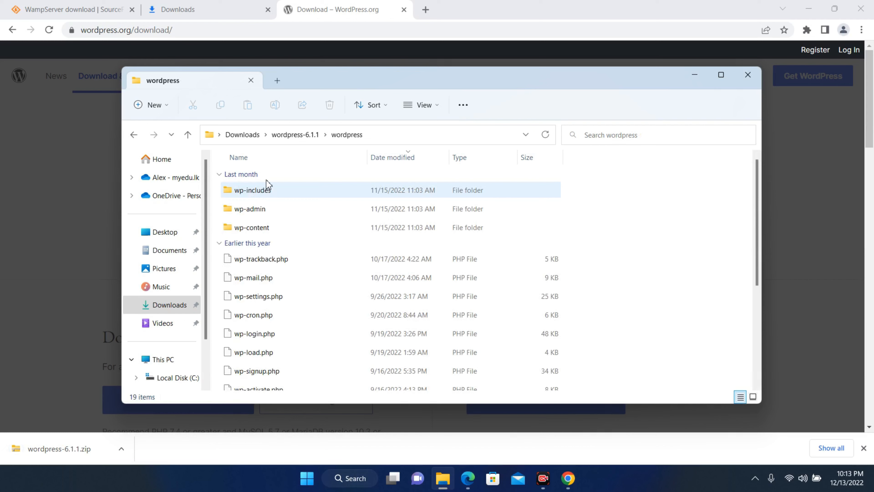
pyautogui.scroll(-3, 292, 351)
pyautogui.scroll(5, 295, 350)
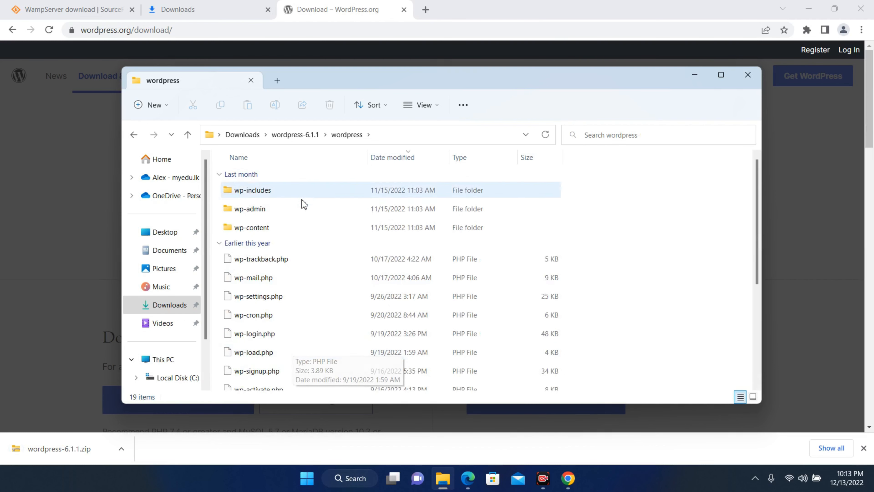
pyautogui.click(303, 135)
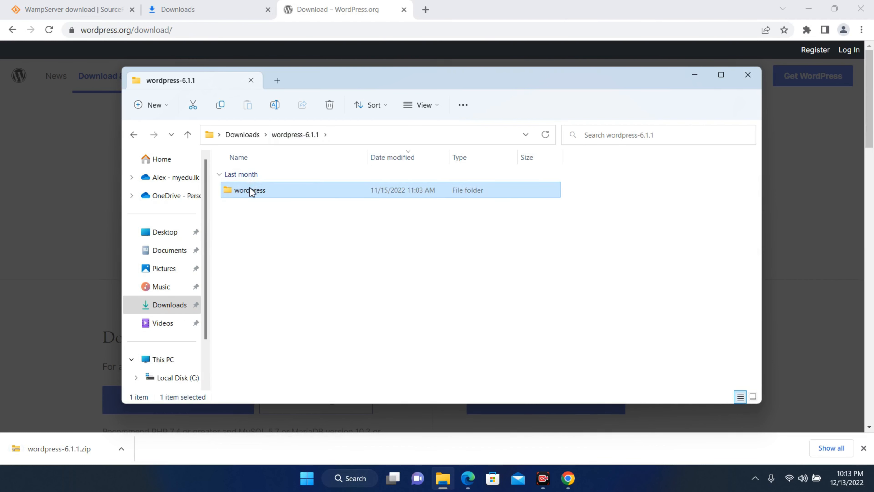
pyautogui.rightClick(249, 189)
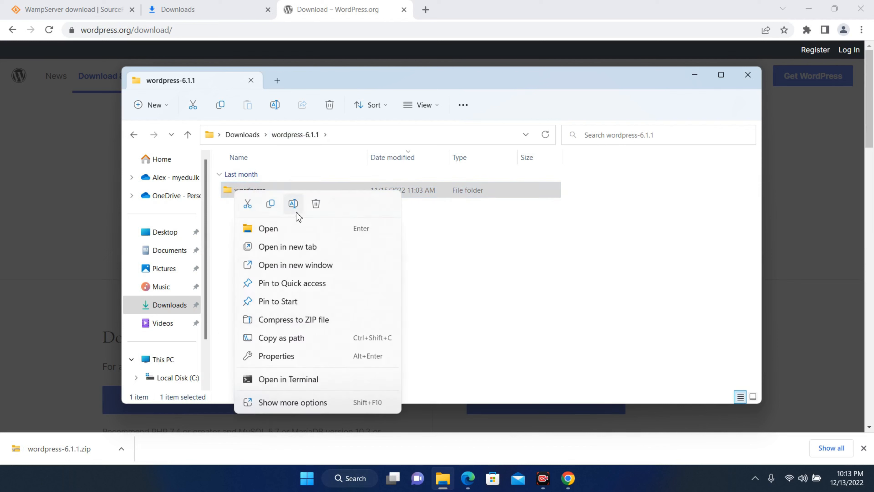
pyautogui.click(270, 204)
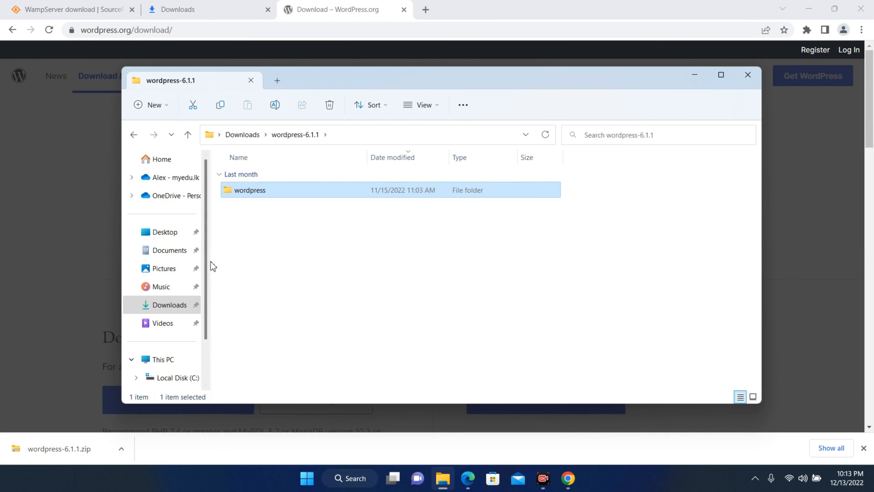
pyautogui.scroll(-1, 164, 272)
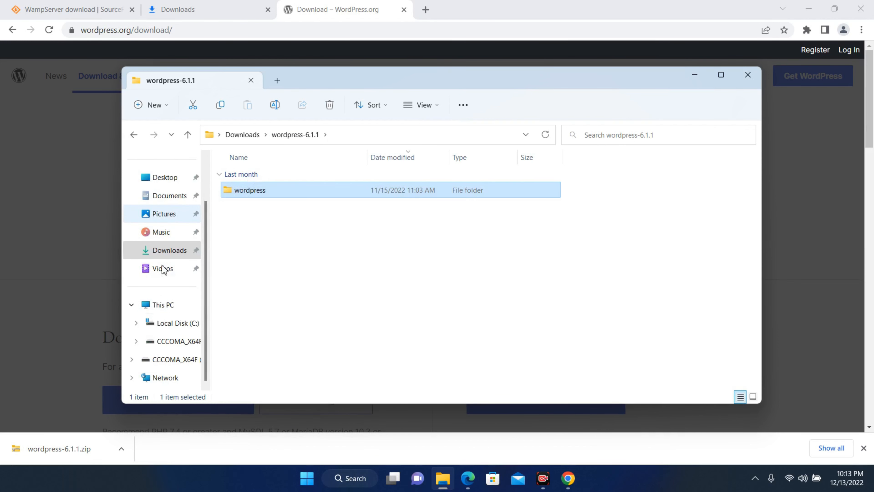
pyautogui.click(172, 327)
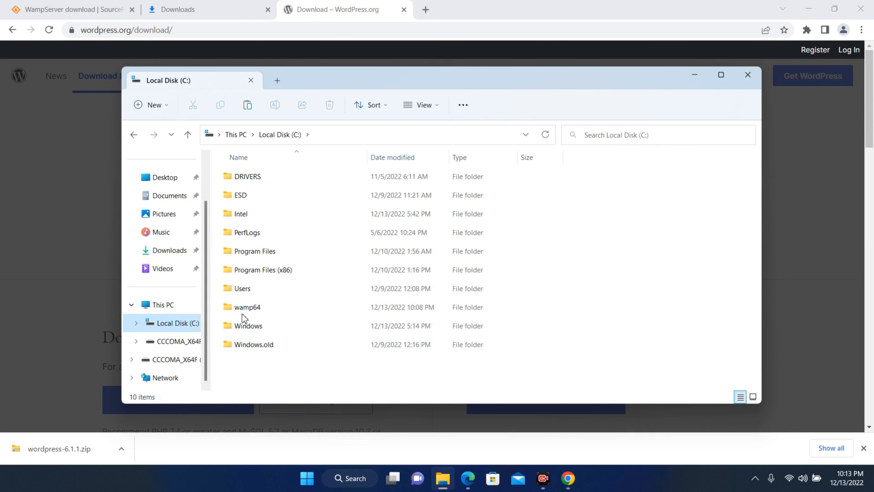
pyautogui.doubleClick(247, 307)
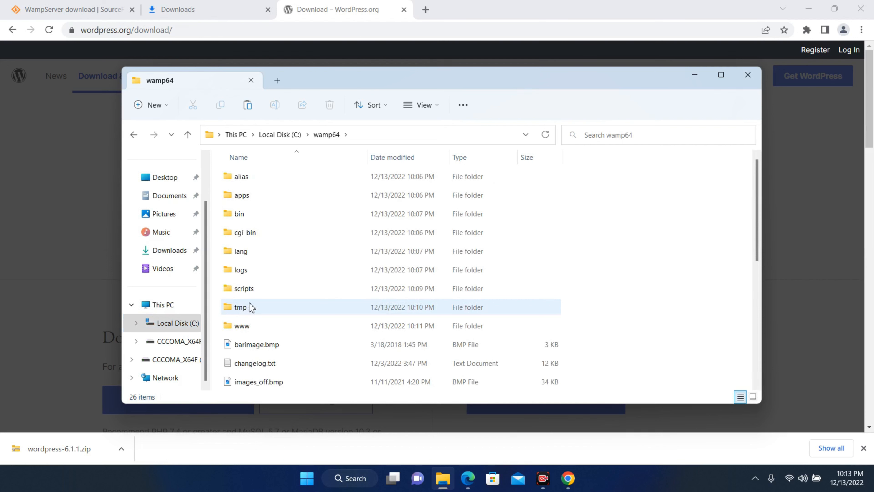
pyautogui.click(258, 325)
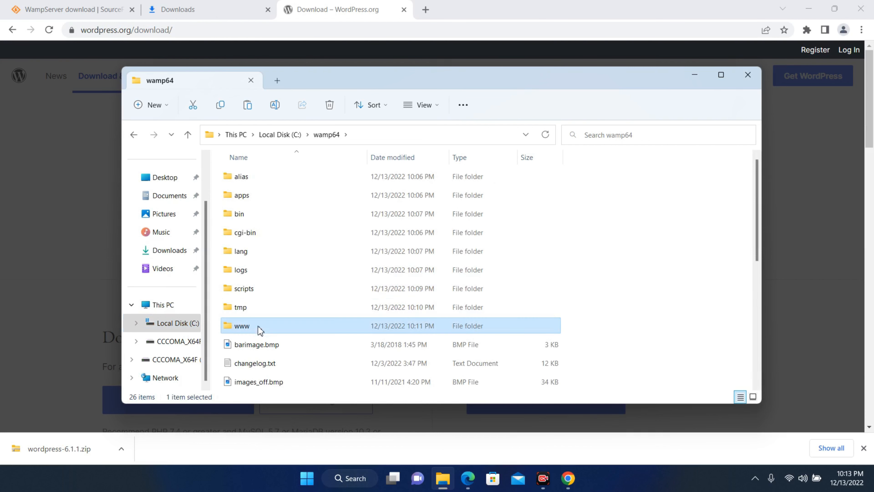
pyautogui.doubleClick(258, 326)
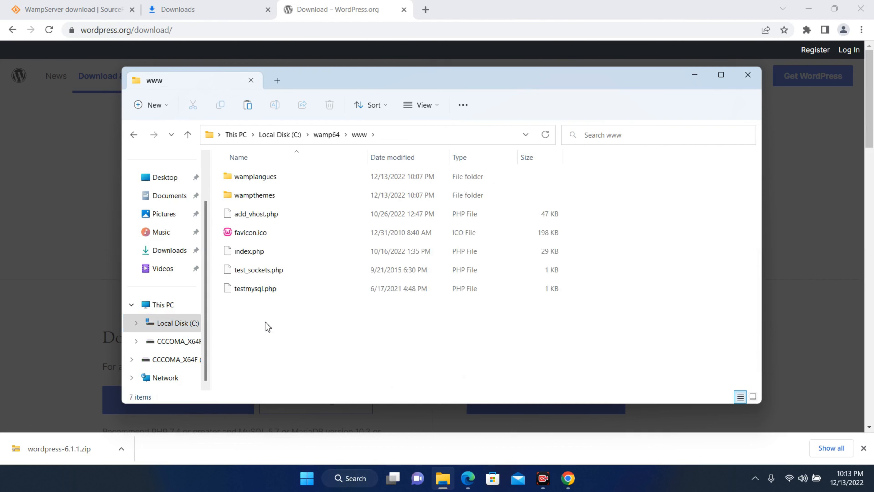
pyautogui.rightClick(267, 326)
pyautogui.click(279, 334)
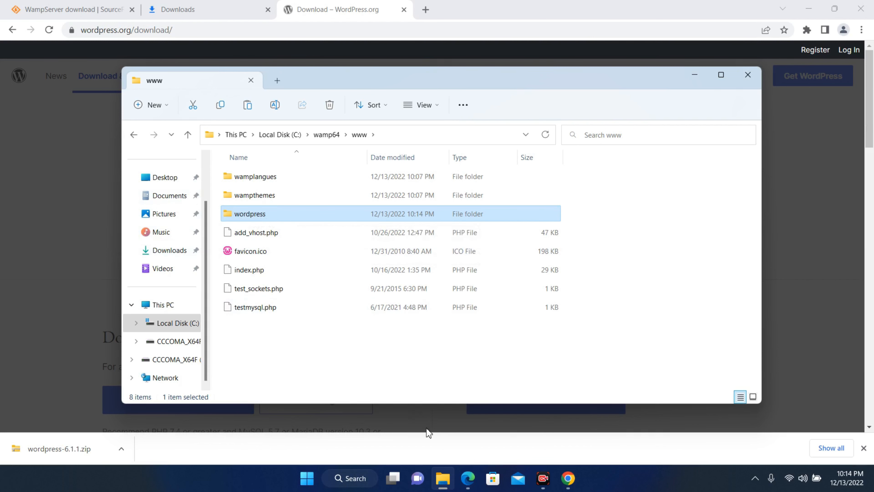
pyautogui.click(467, 479)
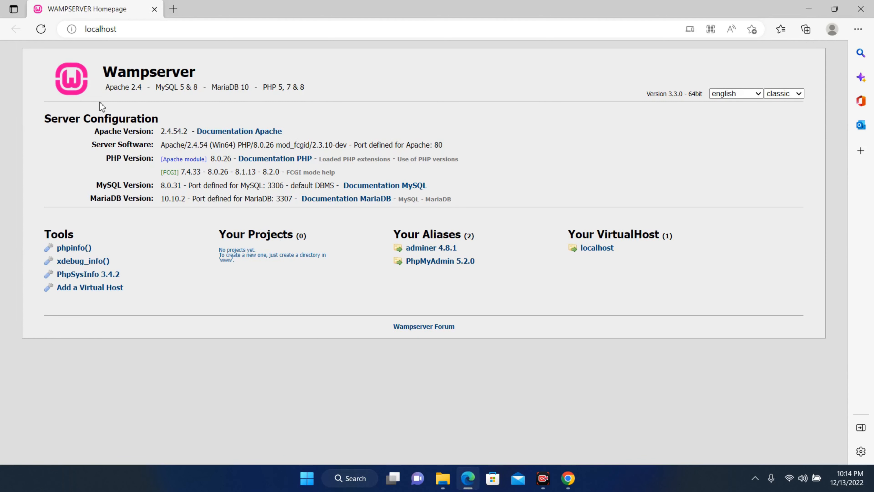
# Step: Reload the WampServer homepage, then browse to localhost/wordpress to reach the setup language page
pyautogui.click(41, 29)
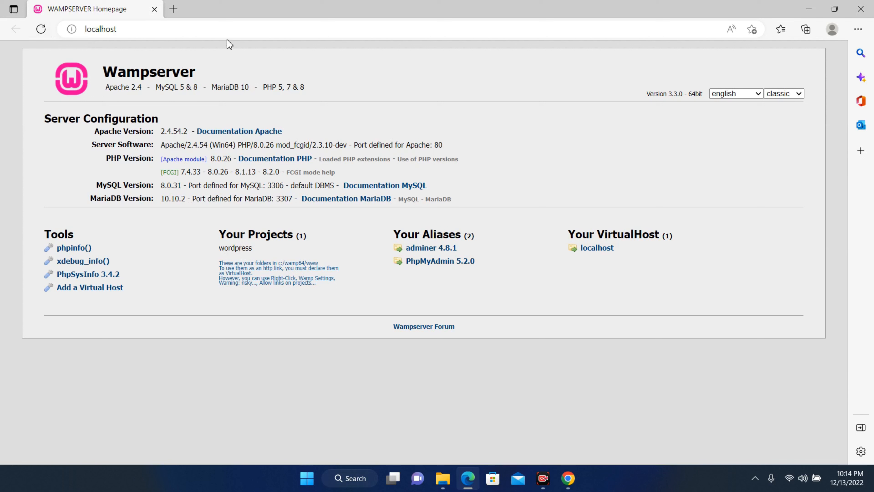
pyautogui.click(244, 30)
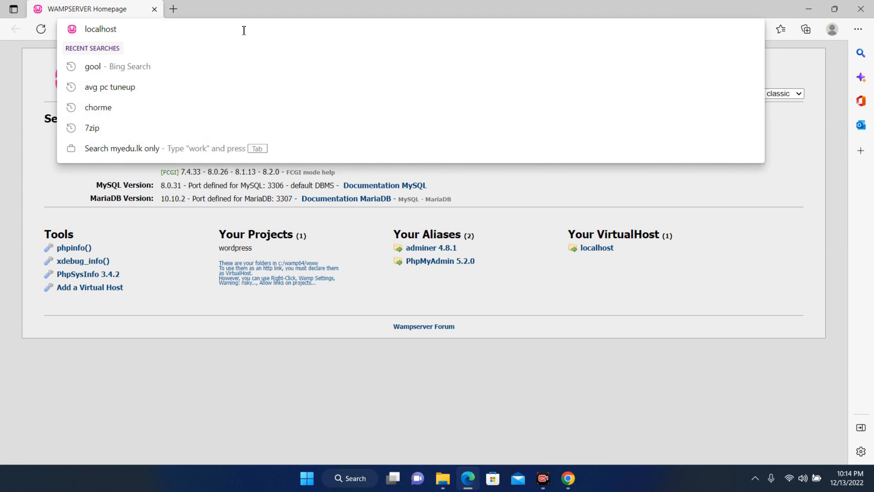
pyautogui.write('/word')
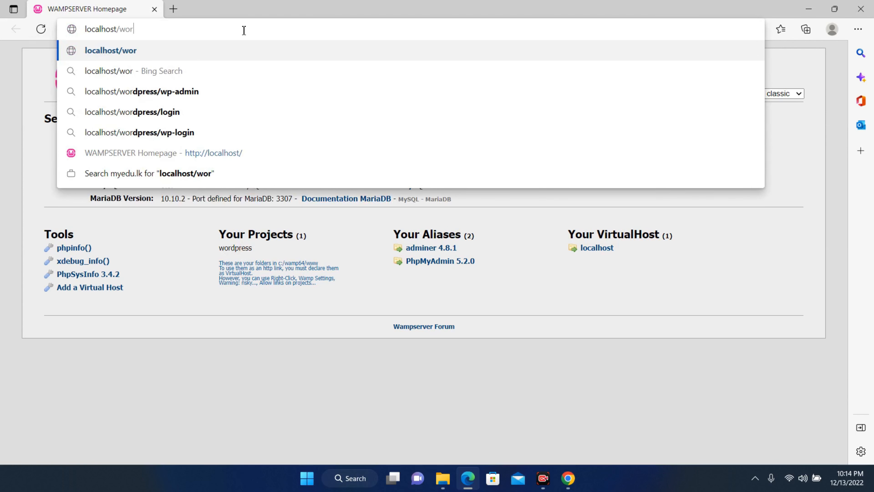
pyautogui.write('press')
pyautogui.press('Return')
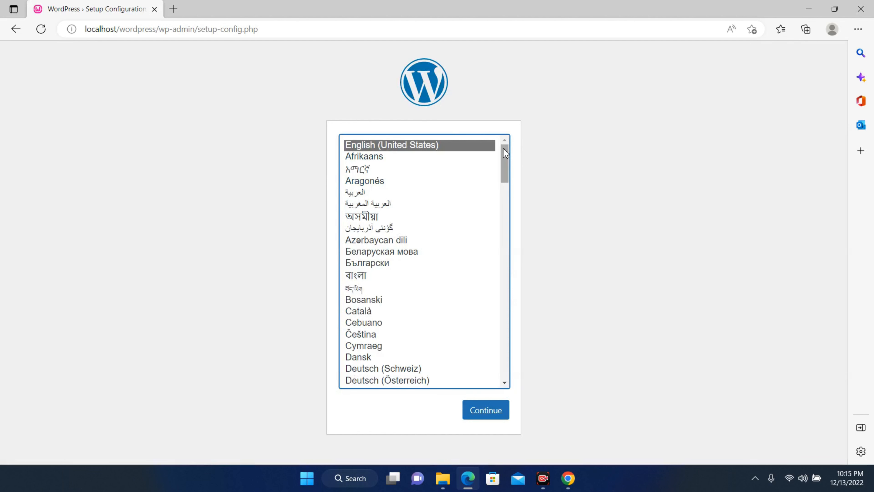
# Step: Keep English (United States) as the setup language and continue
pyautogui.click(489, 411)
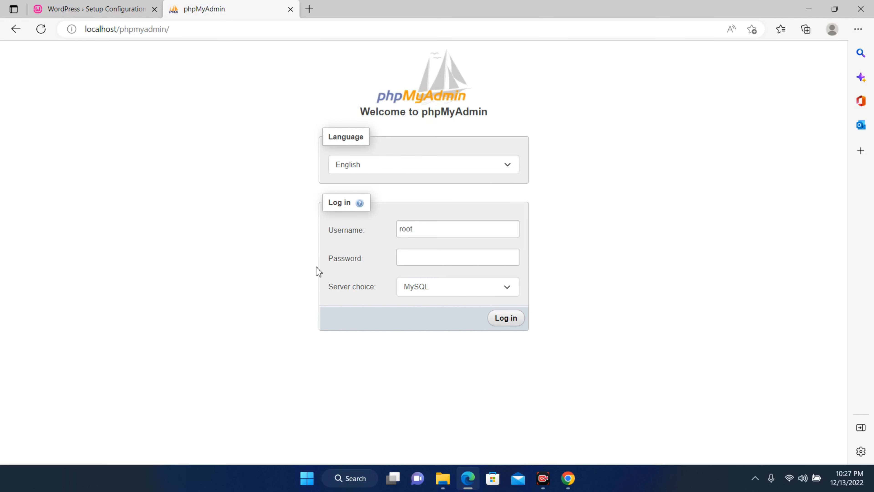
# Step: Log in to phpMyAdmin as root on the MySQL server and open User accounts
pyautogui.click(420, 260)
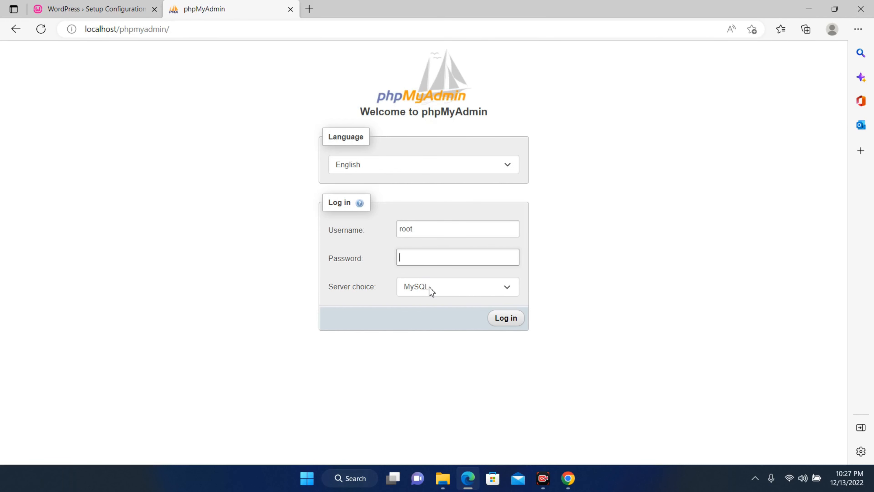
pyautogui.click(431, 291)
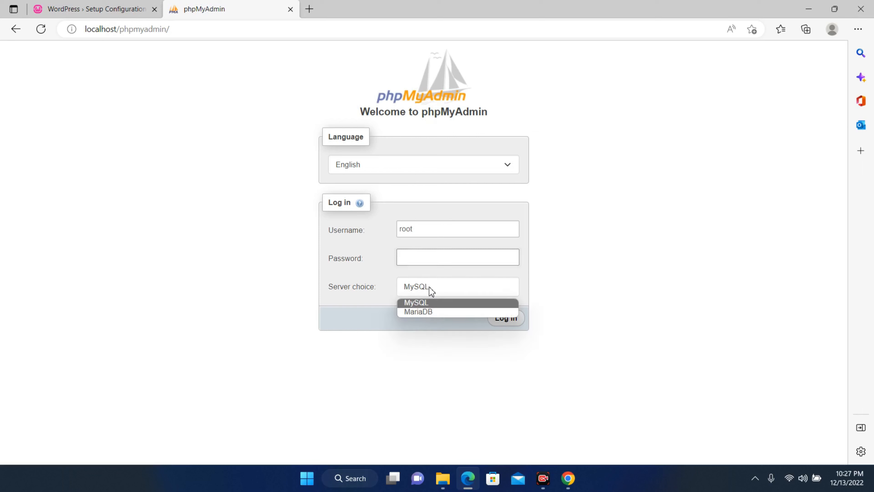
pyautogui.click(429, 302)
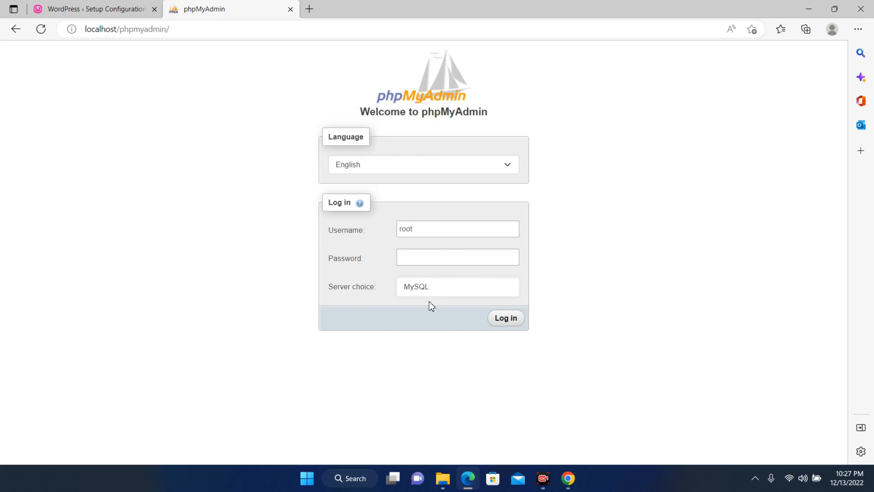
pyautogui.click(435, 257)
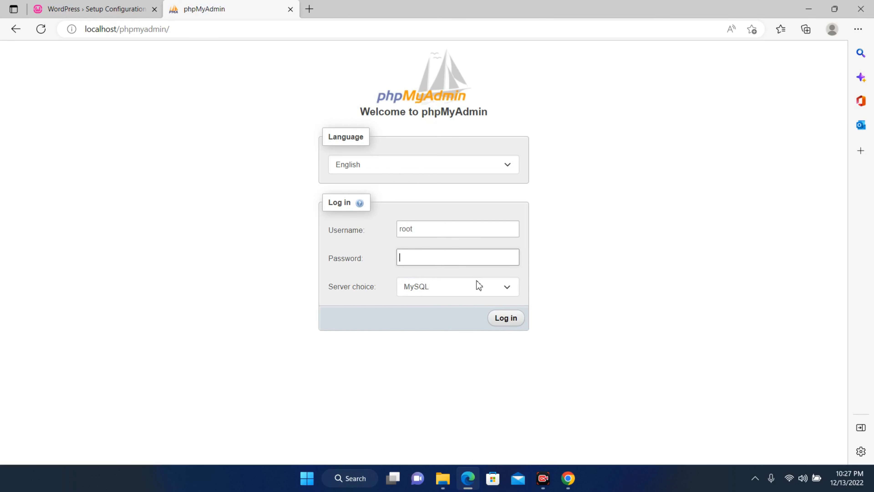
pyautogui.write('roo')
pyautogui.click(504, 319)
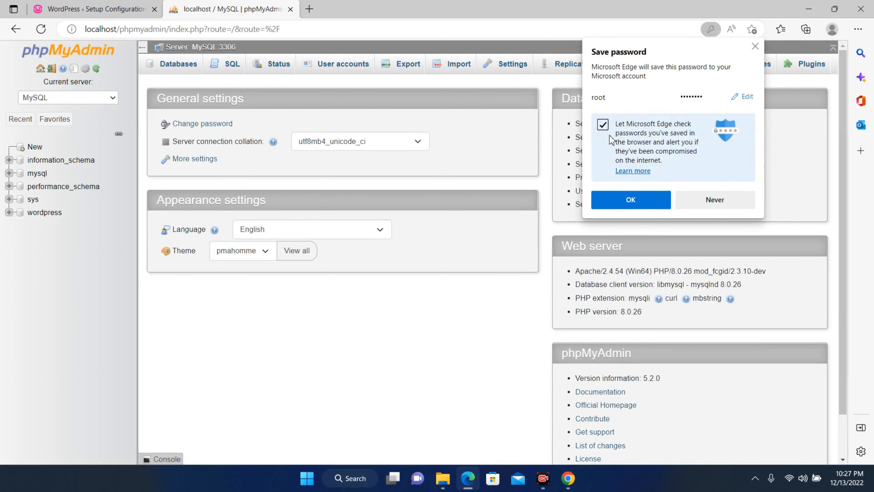
pyautogui.click(756, 46)
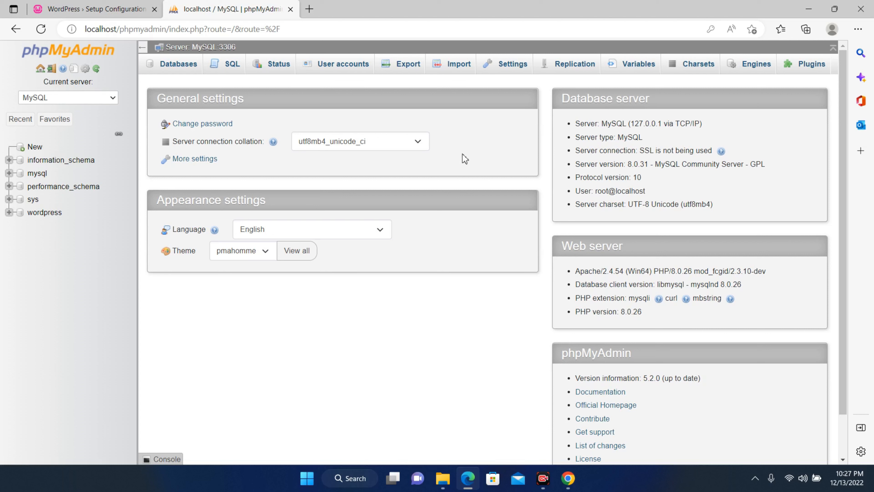
pyautogui.click(345, 70)
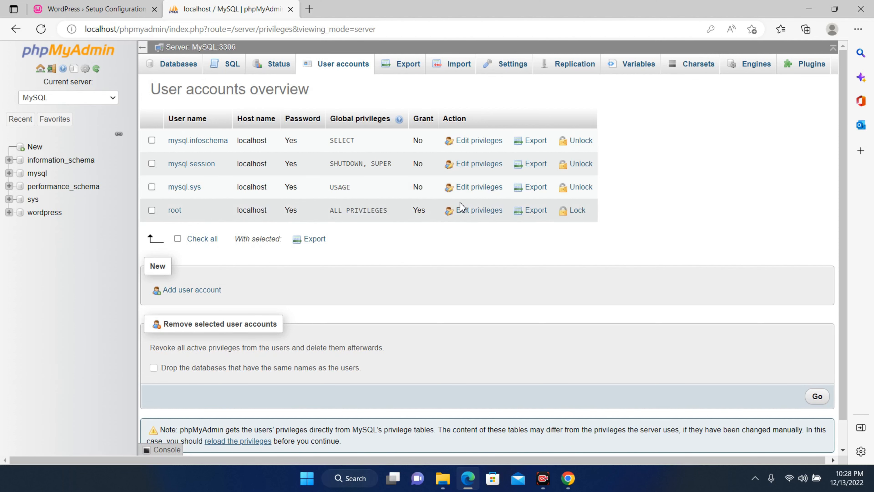
# Step: Open the root account's Change password form, then return to the WordPress database form
pyautogui.click(471, 211)
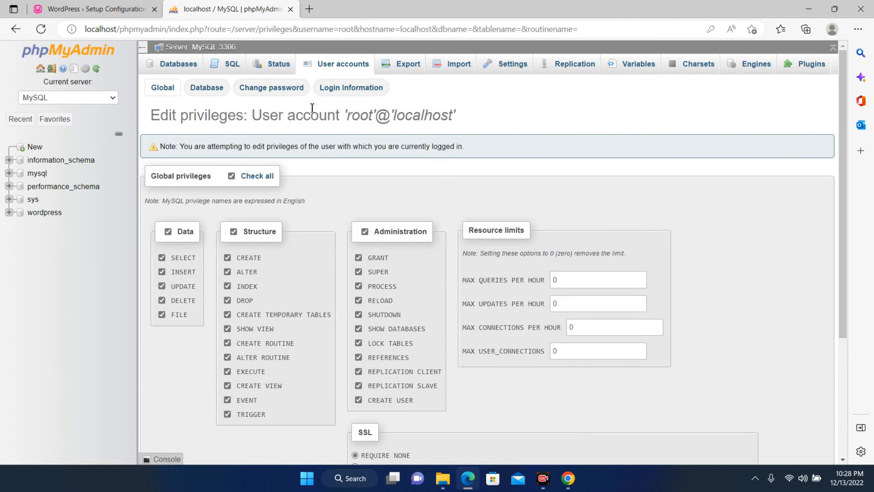
pyautogui.click(288, 90)
pyautogui.click(272, 228)
pyautogui.click(271, 253)
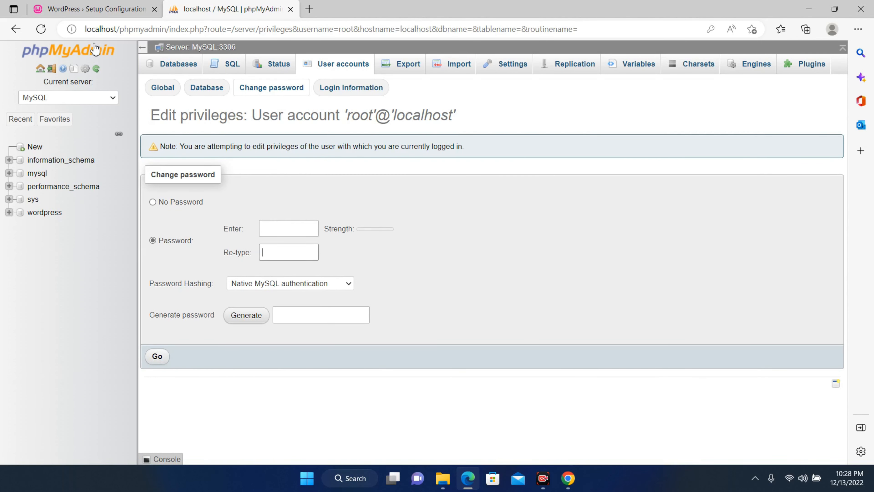
pyautogui.click(99, 10)
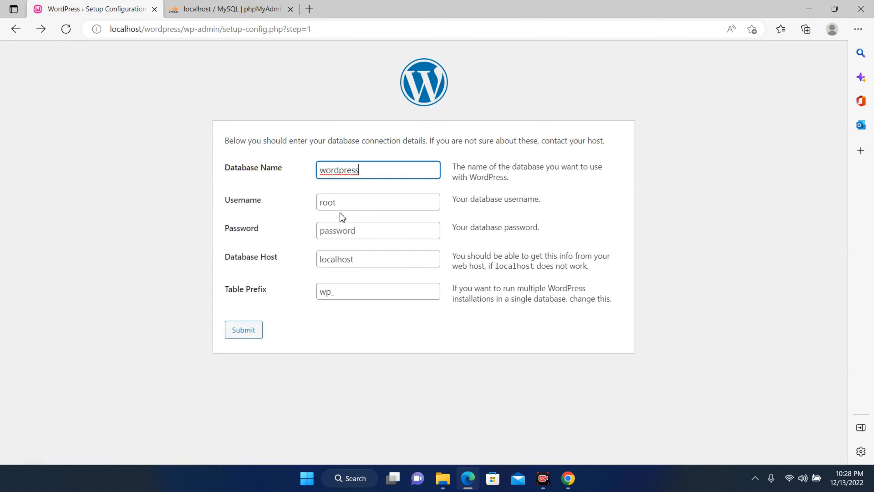
pyautogui.click(345, 203)
# Step: Enter the database password, then enter wordpress as a new database in phpMyAdmin's Databases list
pyautogui.click(357, 235)
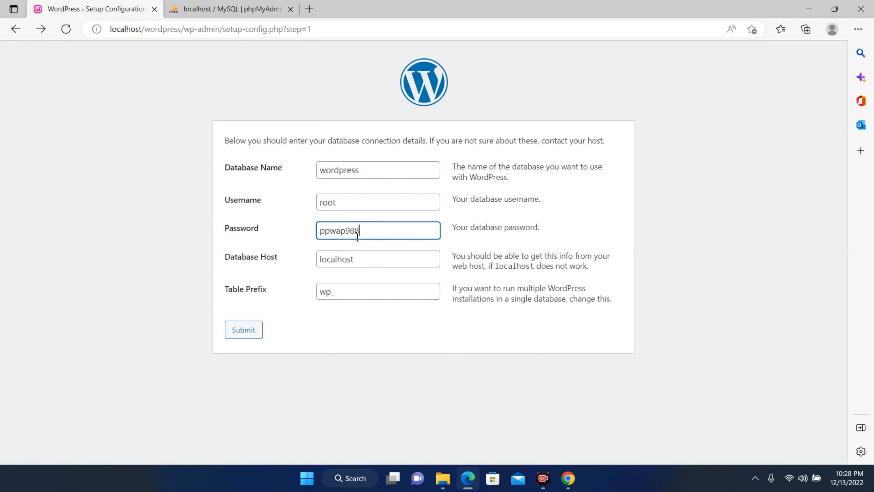
pyautogui.click(260, 11)
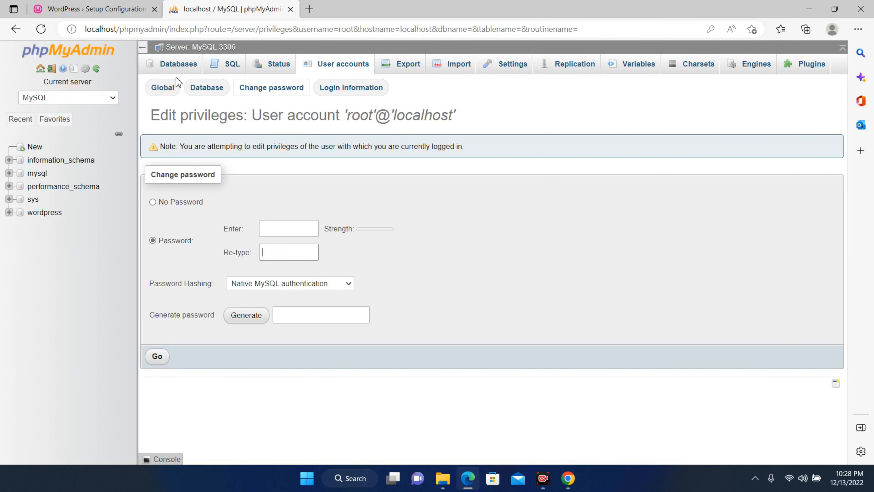
pyautogui.click(182, 65)
pyautogui.click(223, 159)
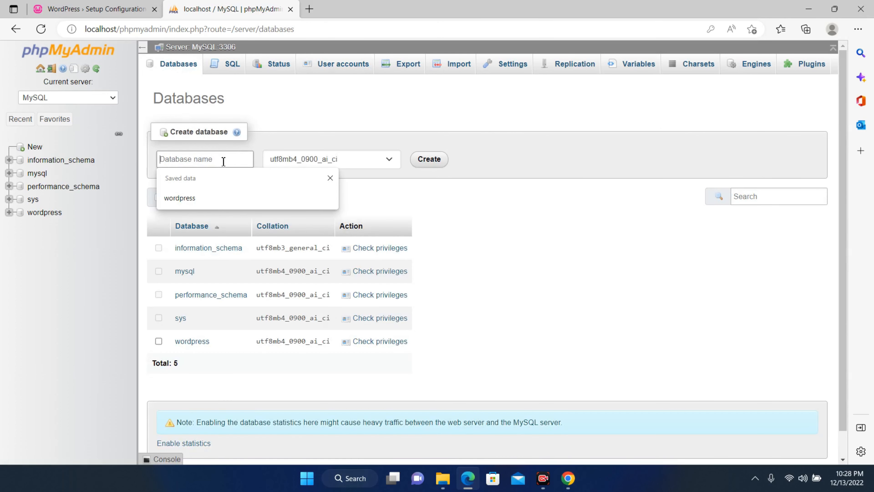
pyautogui.click(220, 197)
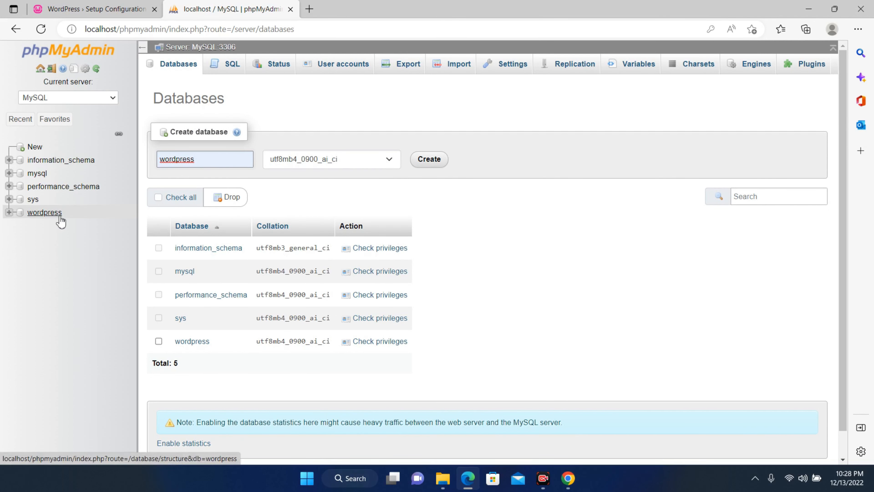
# Step: Submit the WordPress connection form with database wordpress, user root, host localhost, prefix wp_
pyautogui.click(79, 10)
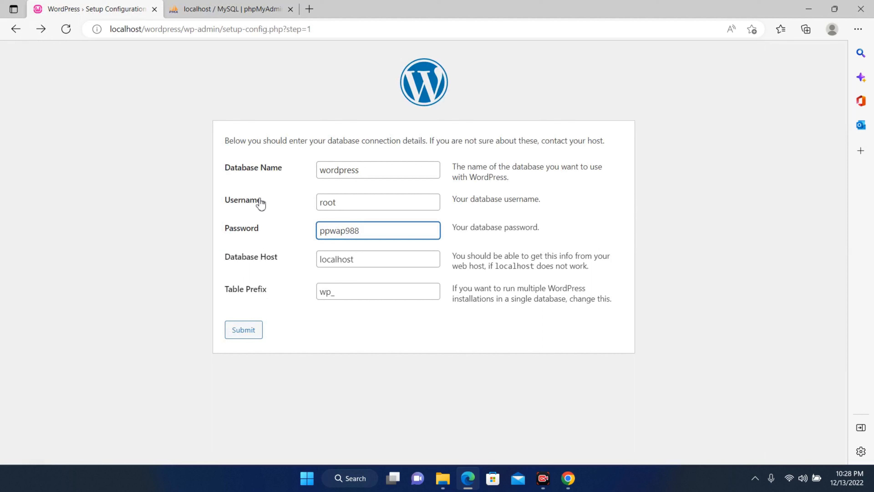
pyautogui.click(364, 174)
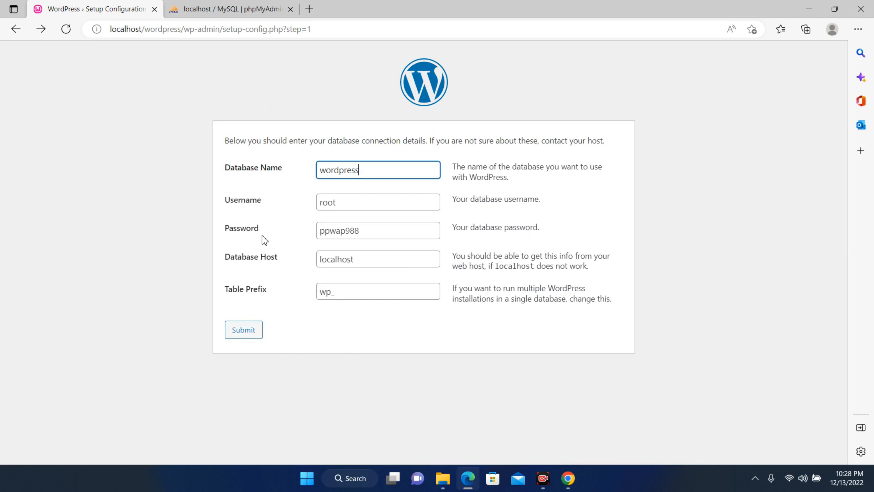
pyautogui.click(250, 331)
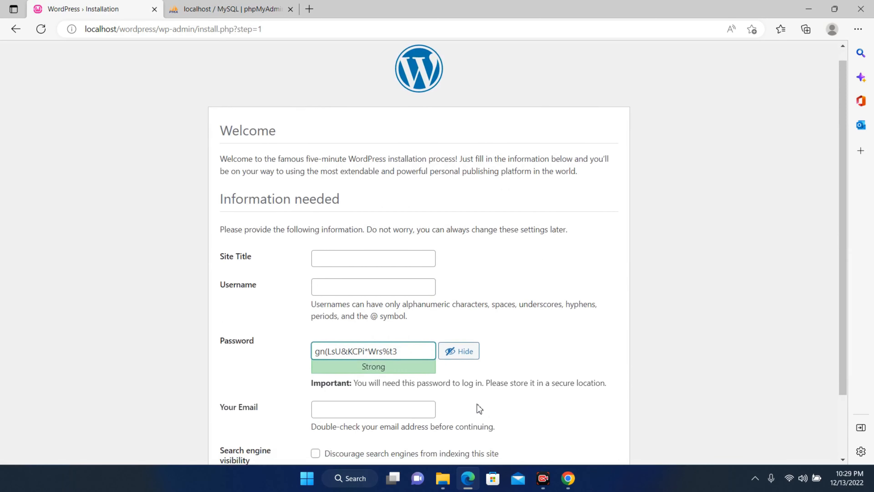
# Step: Enter the site title, username admin and the admin password
pyautogui.scroll(-2, 479, 408)
pyautogui.scroll(1, 478, 409)
pyautogui.scroll(-1, 479, 409)
pyautogui.scroll(-1, 478, 406)
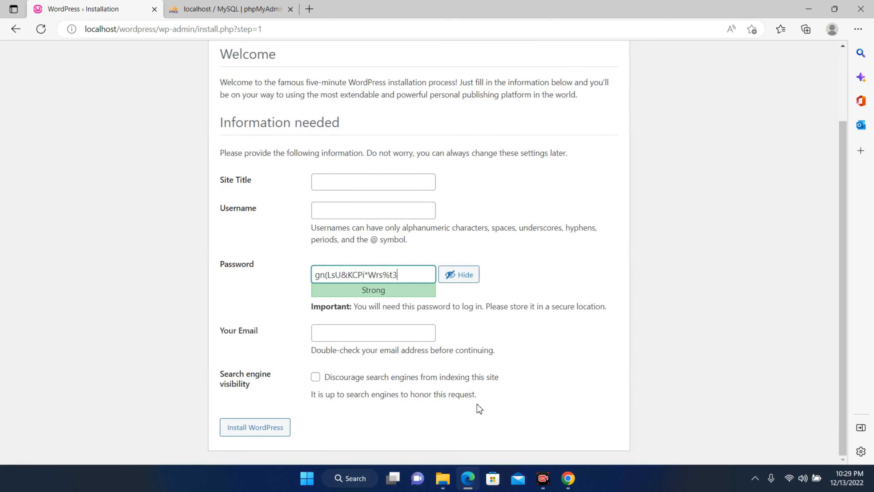
pyautogui.click(403, 184)
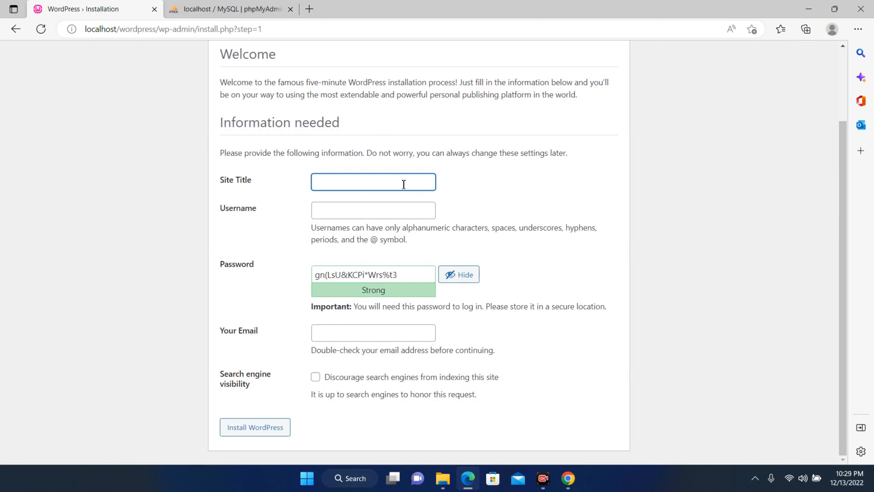
pyautogui.press('Tab')
pyautogui.write('admin')
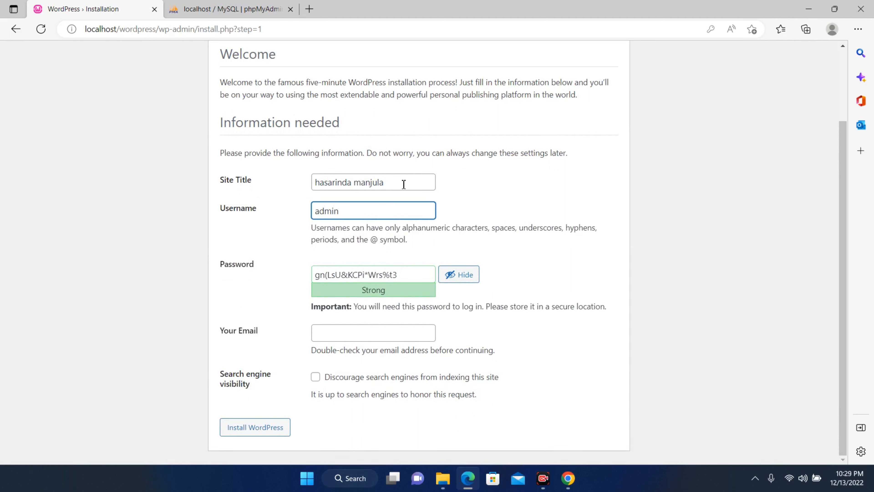
pyautogui.press('Tab')
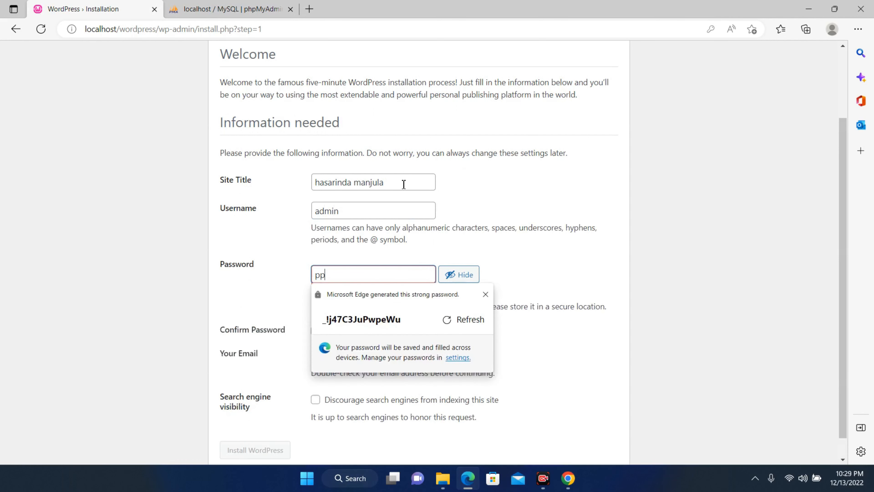
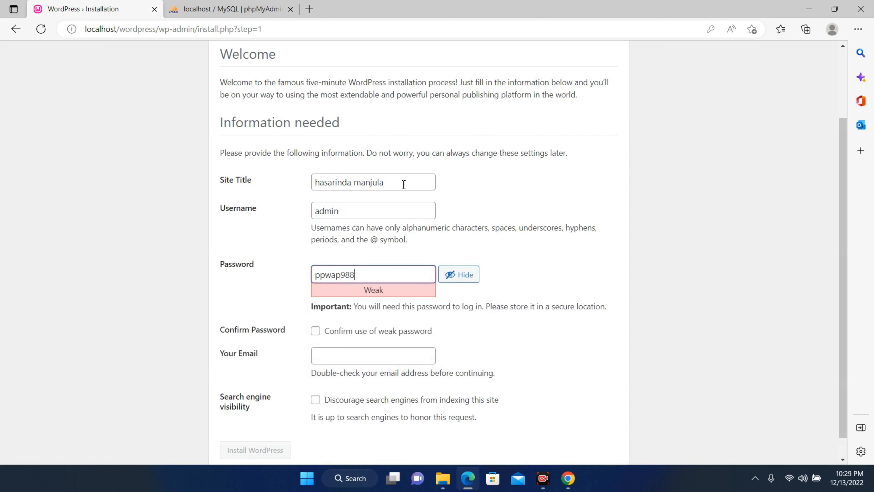
# Step: Confirm the weak password, enter the admin e-mail address and install WordPress
pyautogui.click(262, 271)
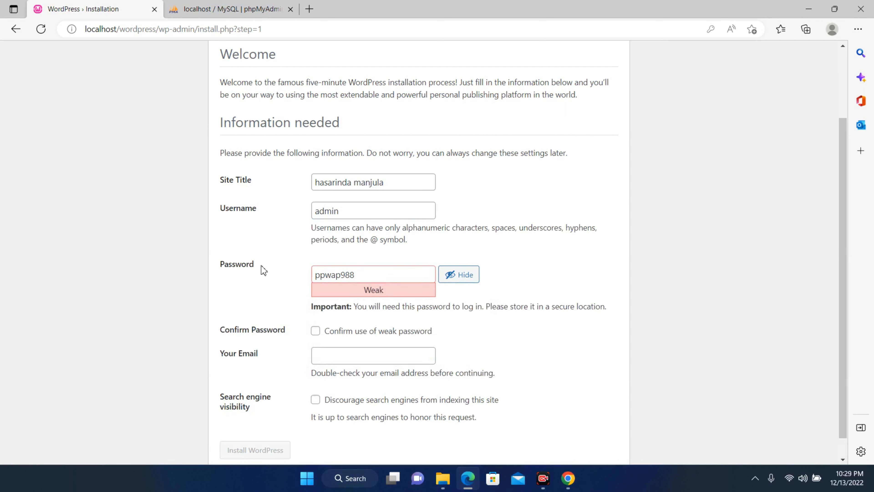
pyautogui.scroll(-1, 261, 270)
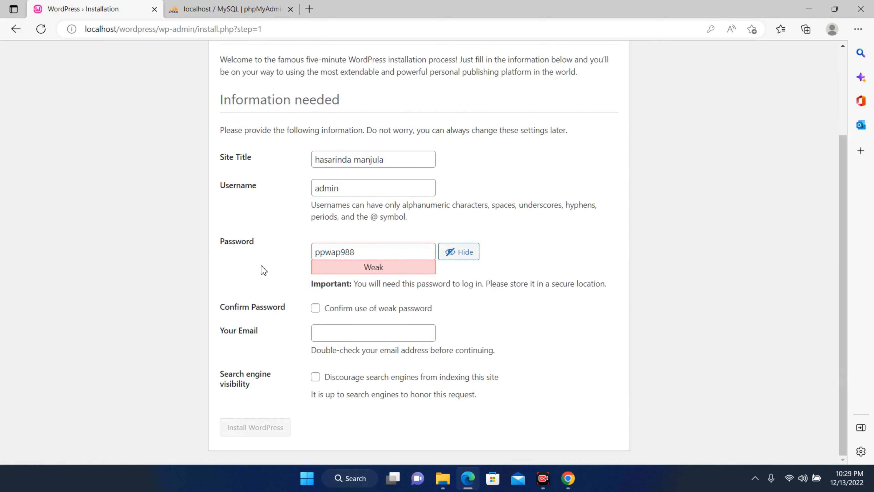
pyautogui.click(316, 308)
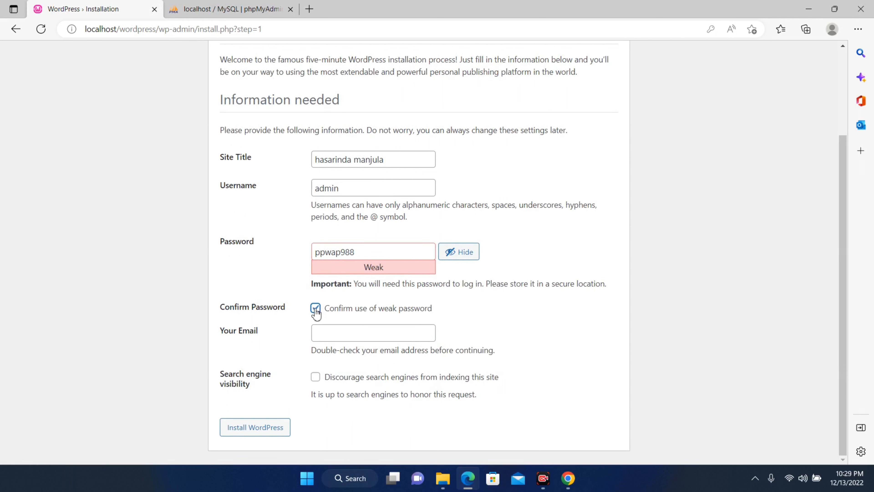
pyautogui.click(316, 329)
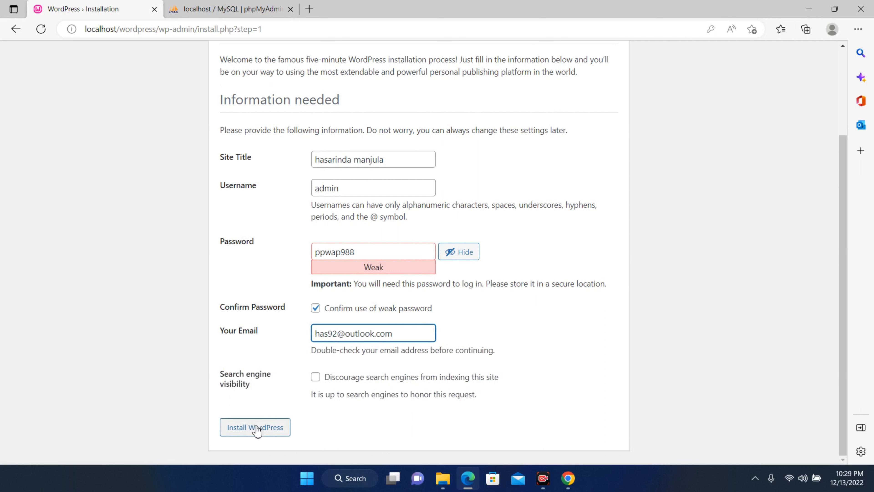
pyautogui.click(256, 429)
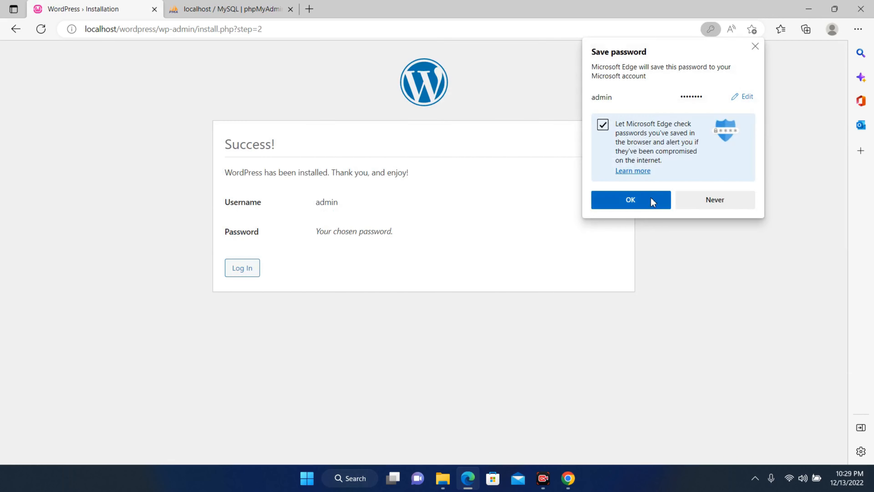
pyautogui.click(650, 200)
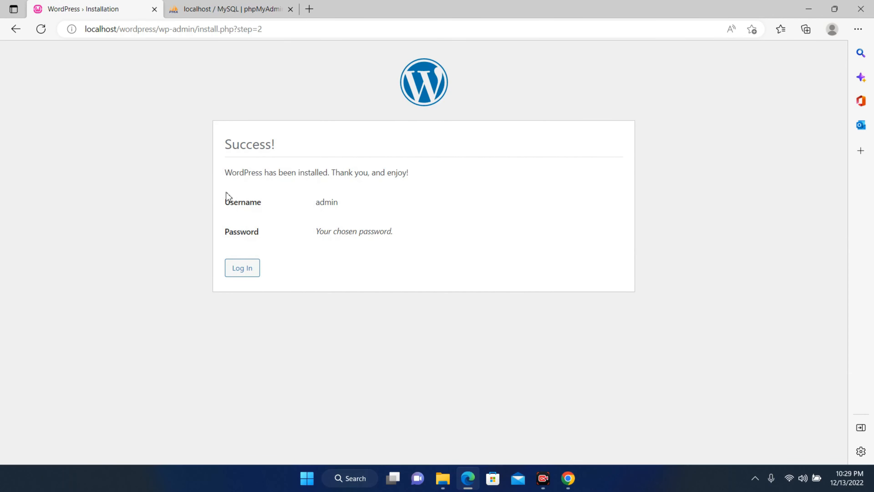
# Step: Log in as admin with the autofilled credentials and Remember Me ticked
pyautogui.click(241, 272)
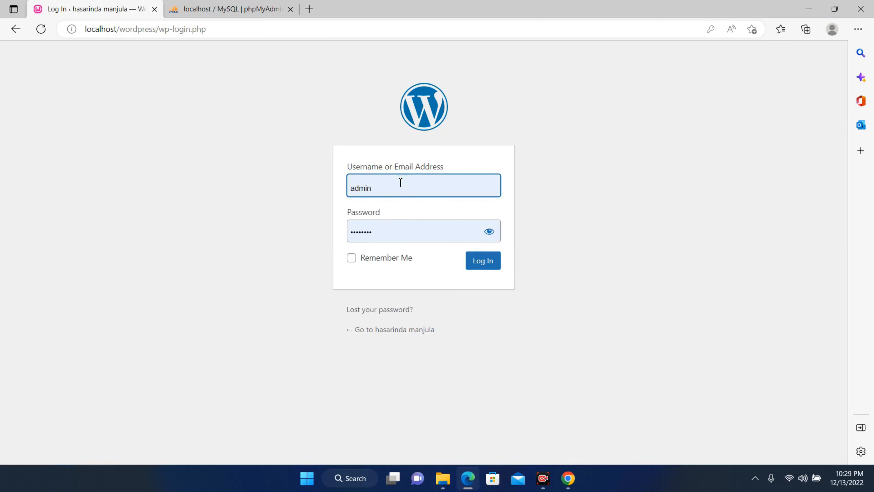
pyautogui.click(381, 264)
pyautogui.click(384, 264)
pyautogui.click(489, 262)
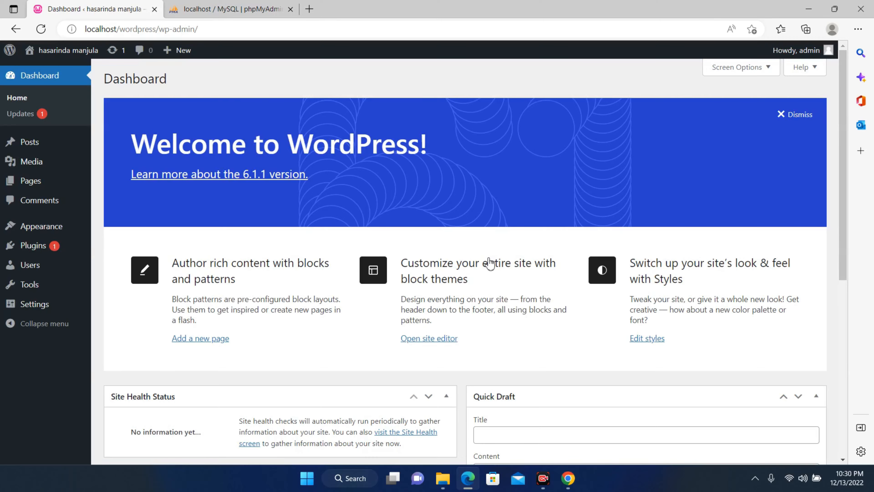
pyautogui.scroll(-5, 490, 263)
# Step: Inspect the dashboard's web address and its editing options in the address bar
pyautogui.scroll(5, 490, 262)
pyautogui.click(304, 33)
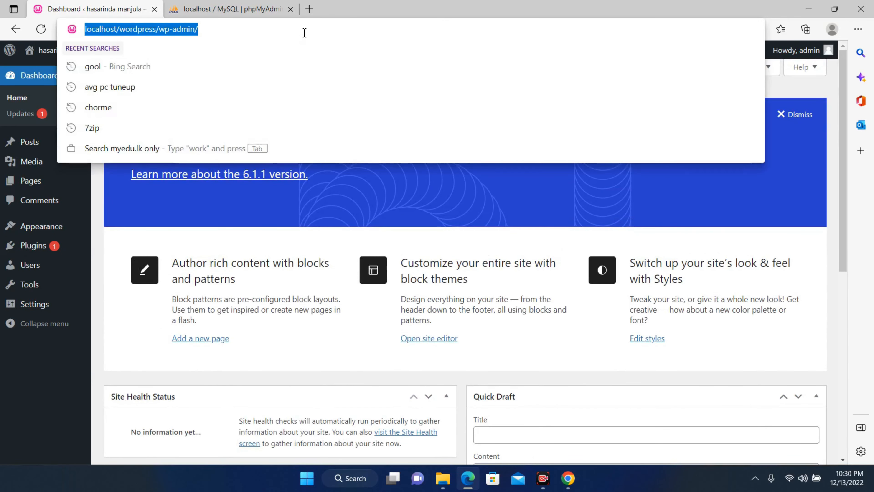
pyautogui.click(211, 31)
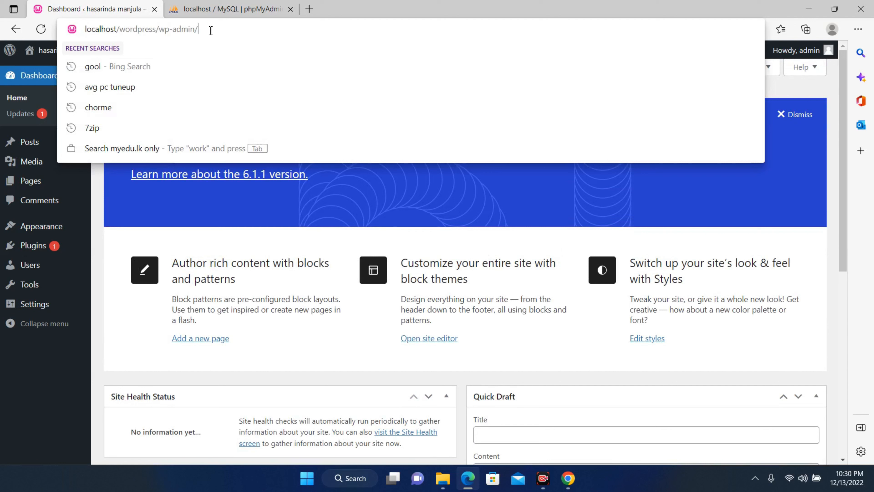
pyautogui.rightClick(167, 36)
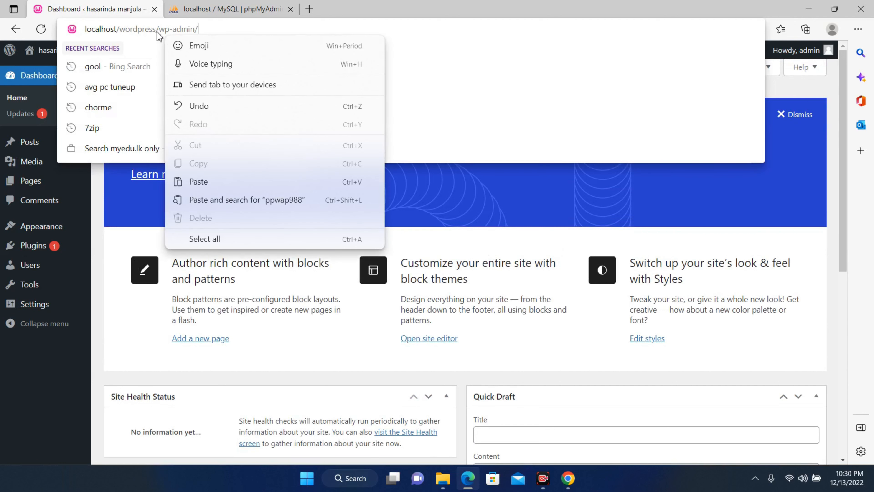
pyautogui.click(105, 285)
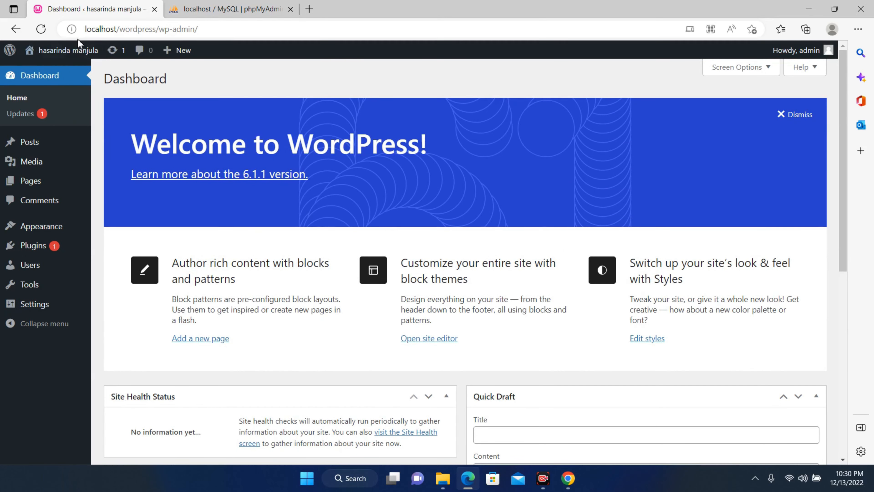
# Step: Visit the site's front page and scroll through the Hello world! post
pyautogui.click(72, 71)
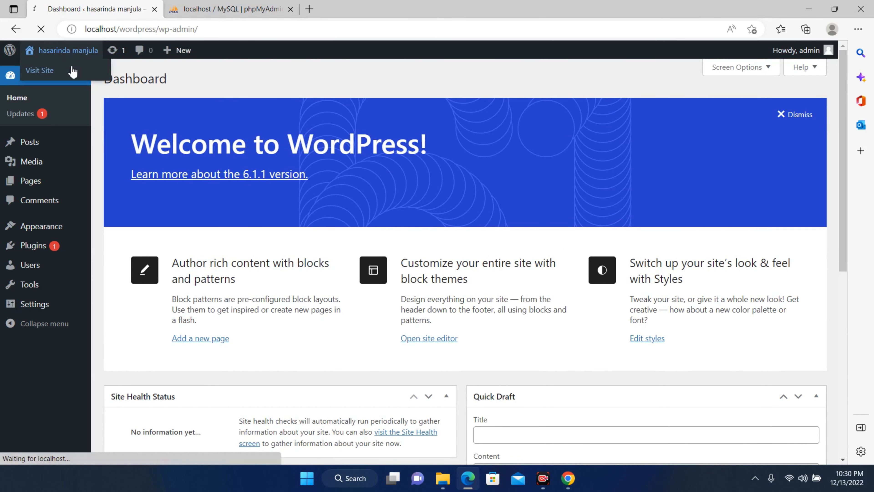
pyautogui.click(166, 32)
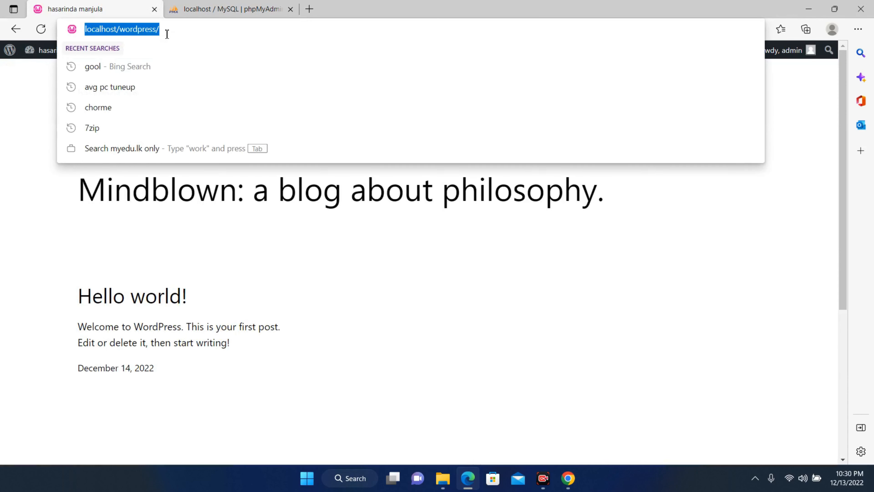
pyautogui.click(162, 261)
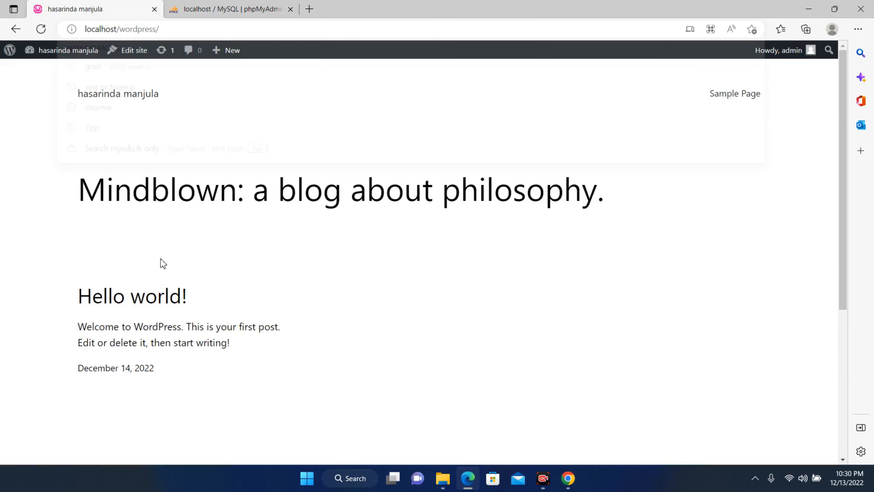
pyautogui.scroll(-5, 216, 129)
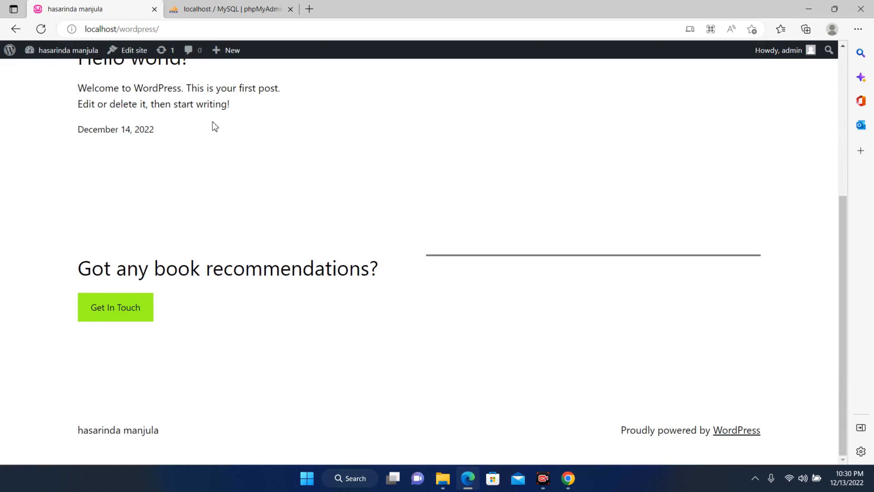
pyautogui.scroll(5, 215, 125)
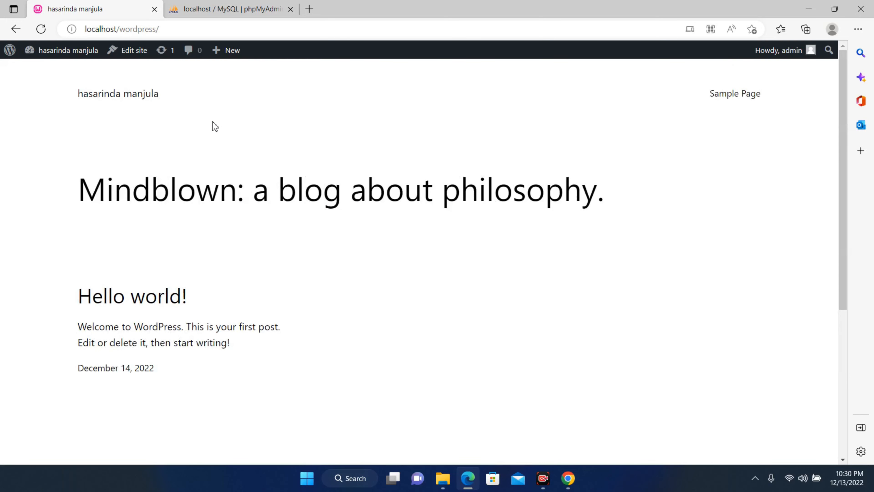
pyautogui.scroll(-5, 214, 126)
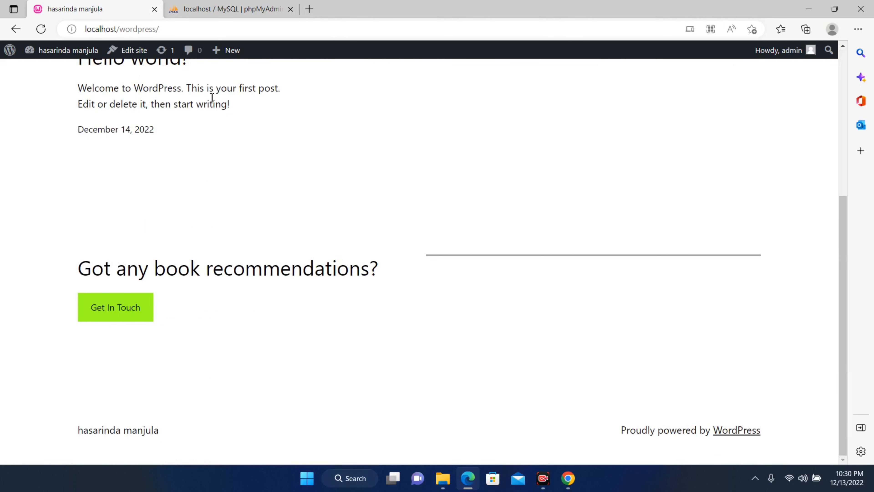
pyautogui.scroll(5, 211, 98)
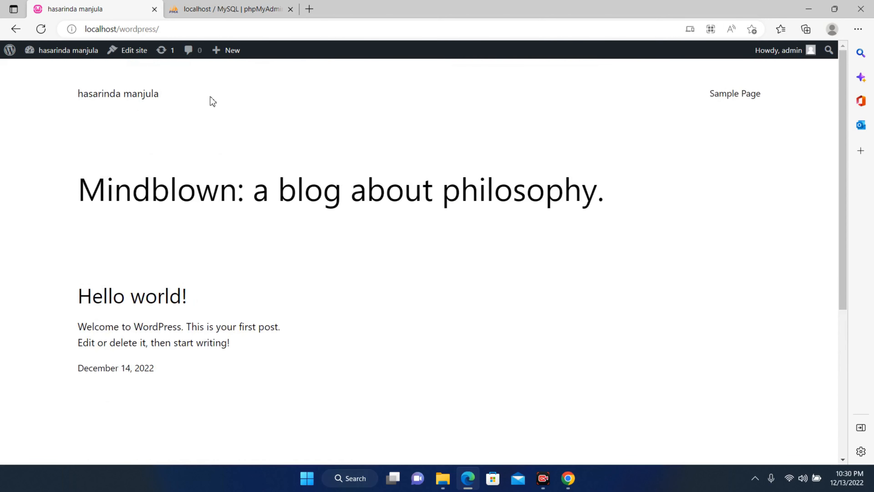